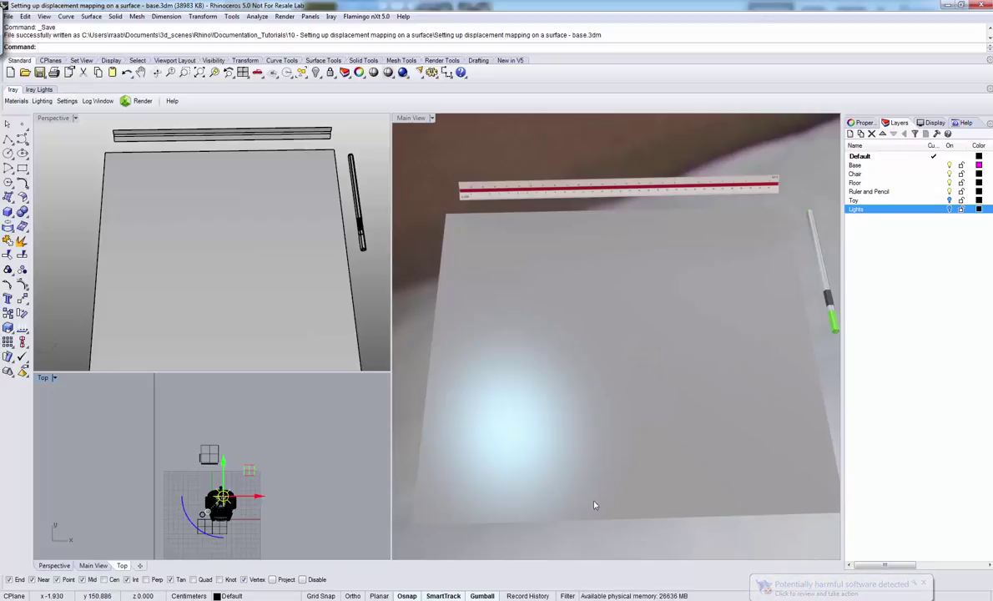
- Switch to Windows Photo Viewer and compare the example tile floor renders, starting with the bump-only image
key("alt+Tab")
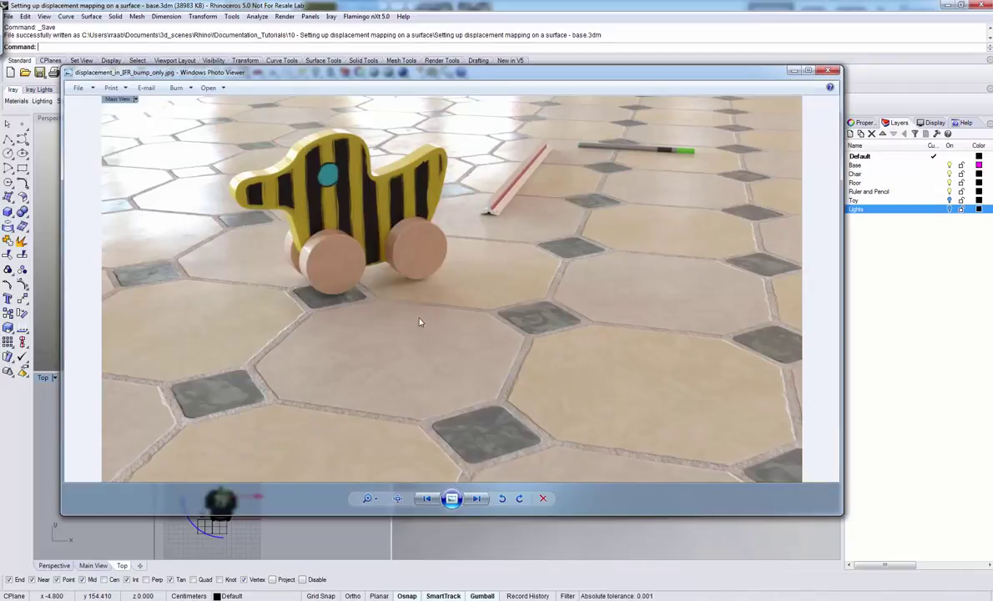
key("Right")
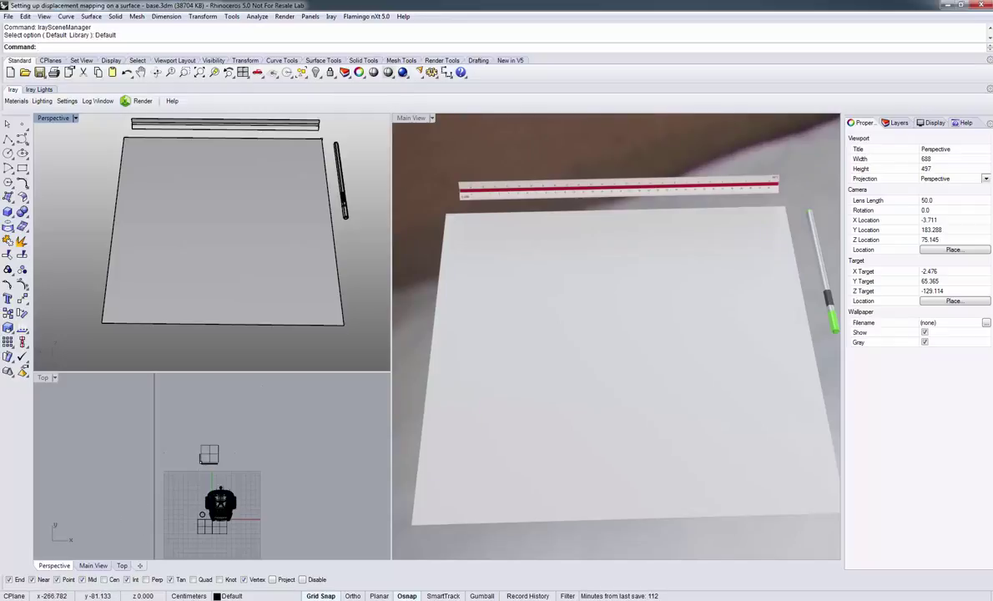
- Switch to the browser and download displacement_sample.zip from the forum thread into the Documents\mdl\user_materials folder
left_click(166, 509)
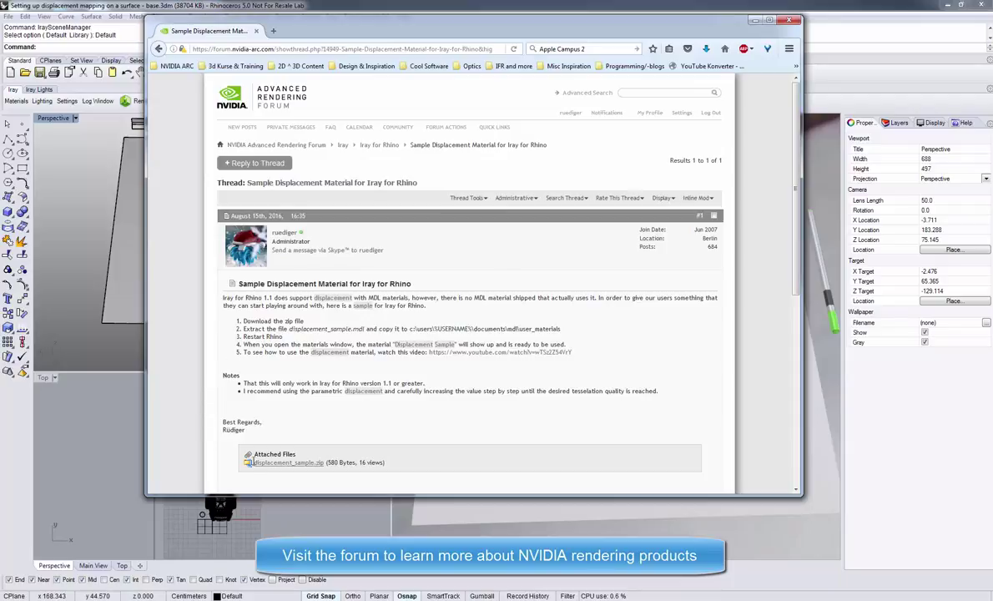
left_click(281, 468)
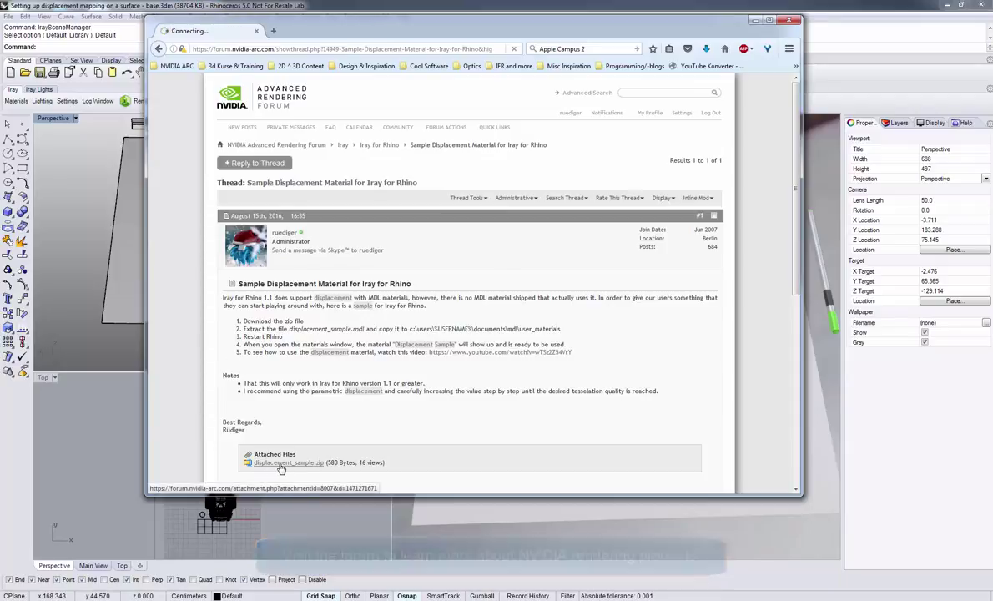
left_click(298, 393)
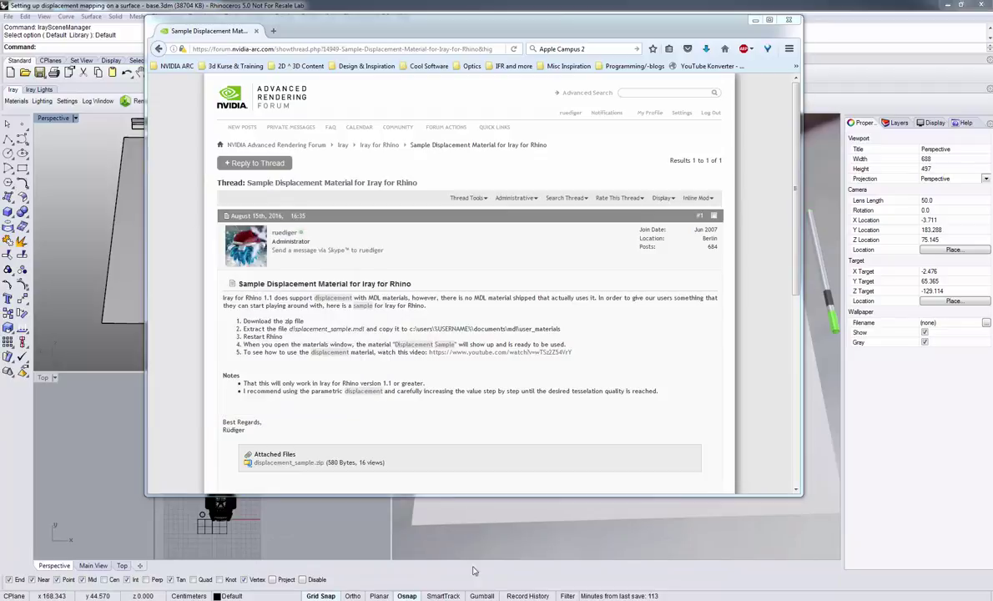
left_click(408, 40)
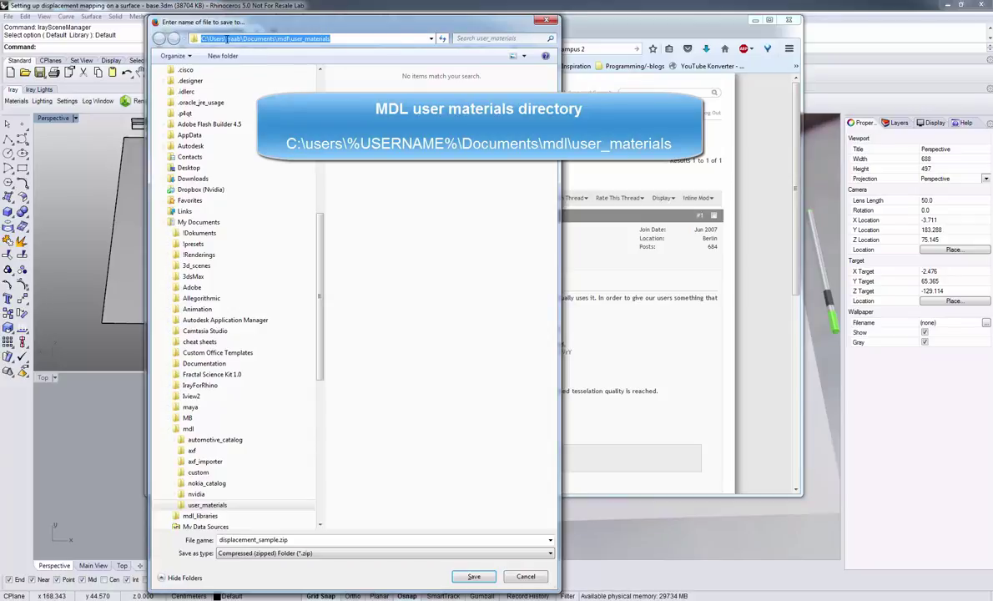
left_click(237, 39)
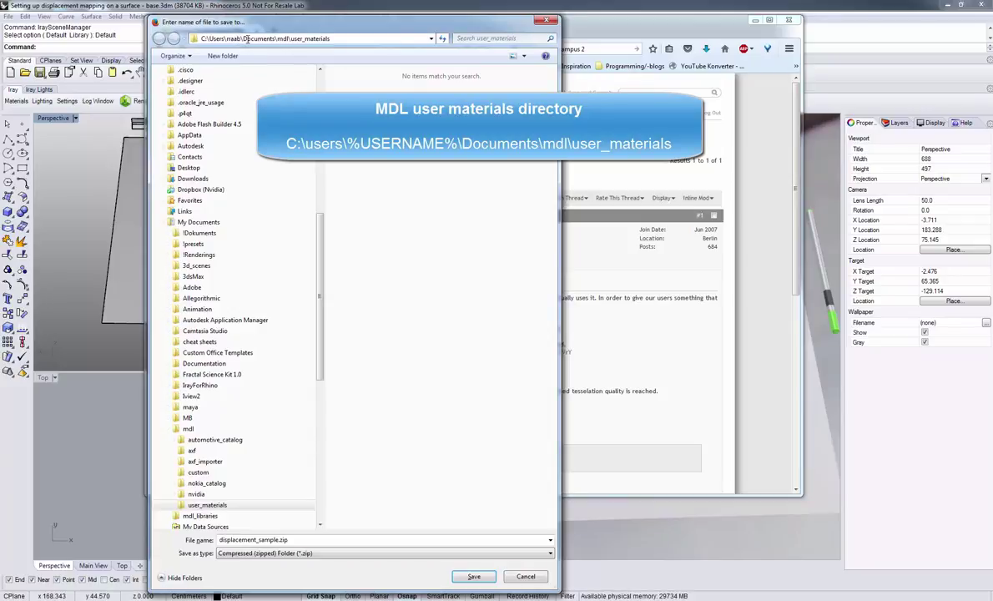
double_click(322, 38)
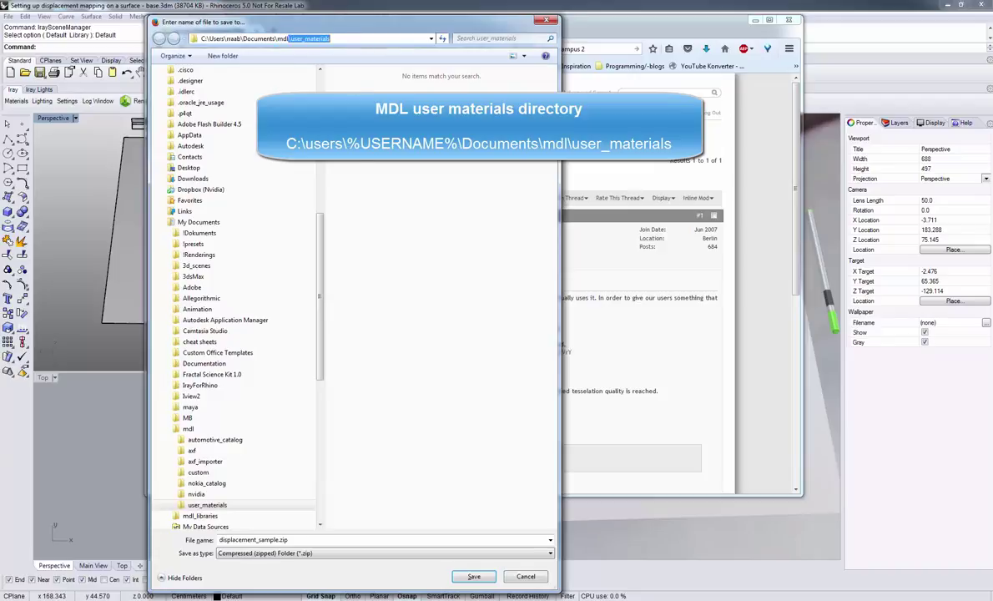
left_click(473, 576)
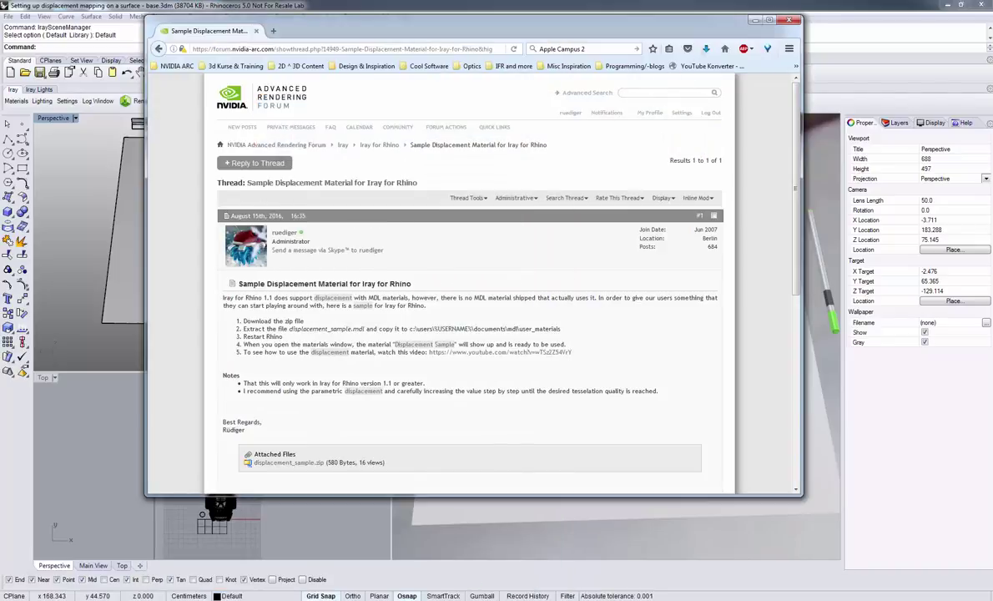
- Switch to Windows Explorer and copy displacement_sample.mdl out of the zip archive into the user_materials folder
left_click(172, 562)
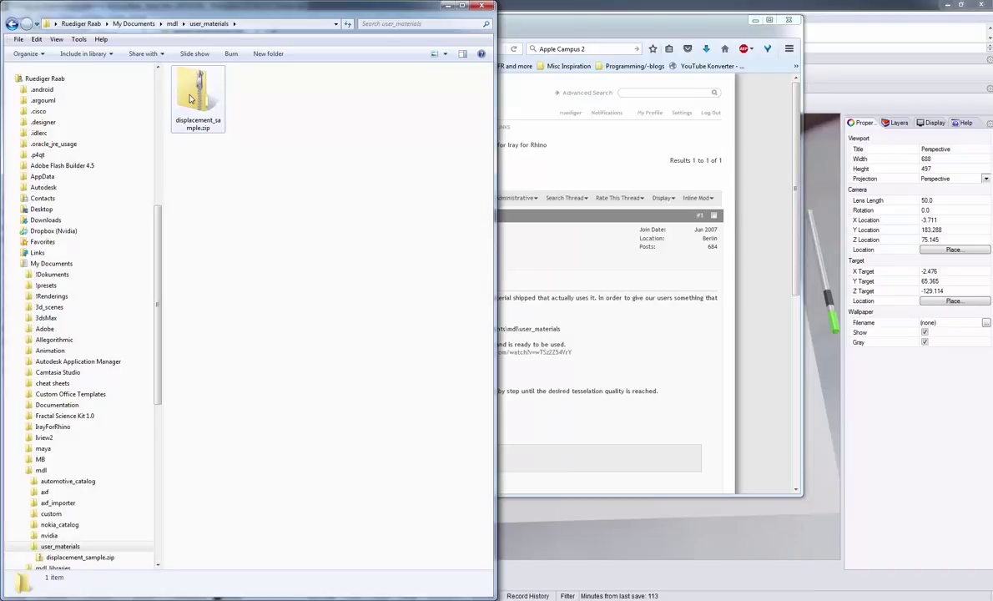
double_click(190, 99)
left_click(219, 85)
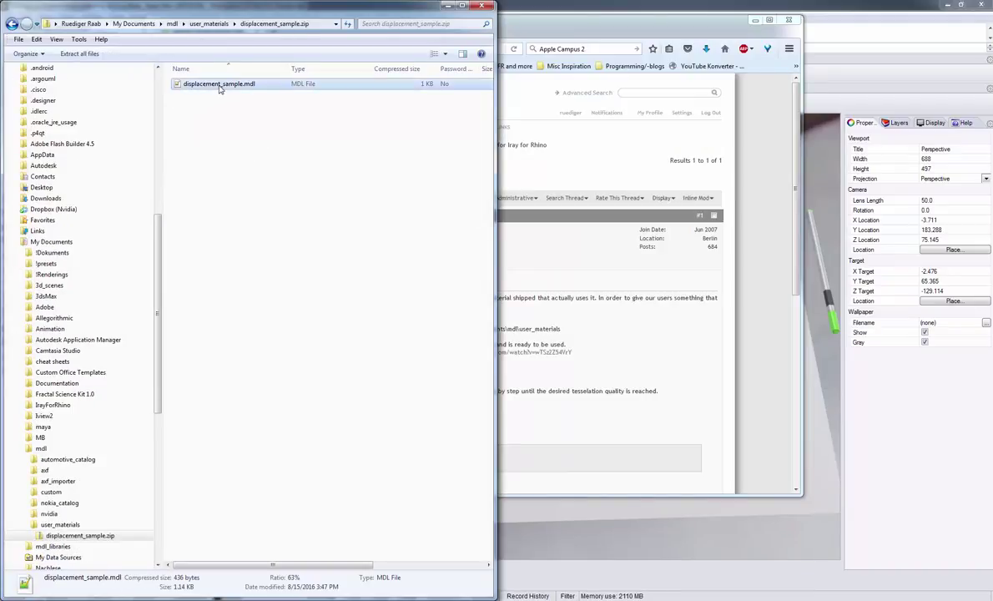
left_click(208, 24)
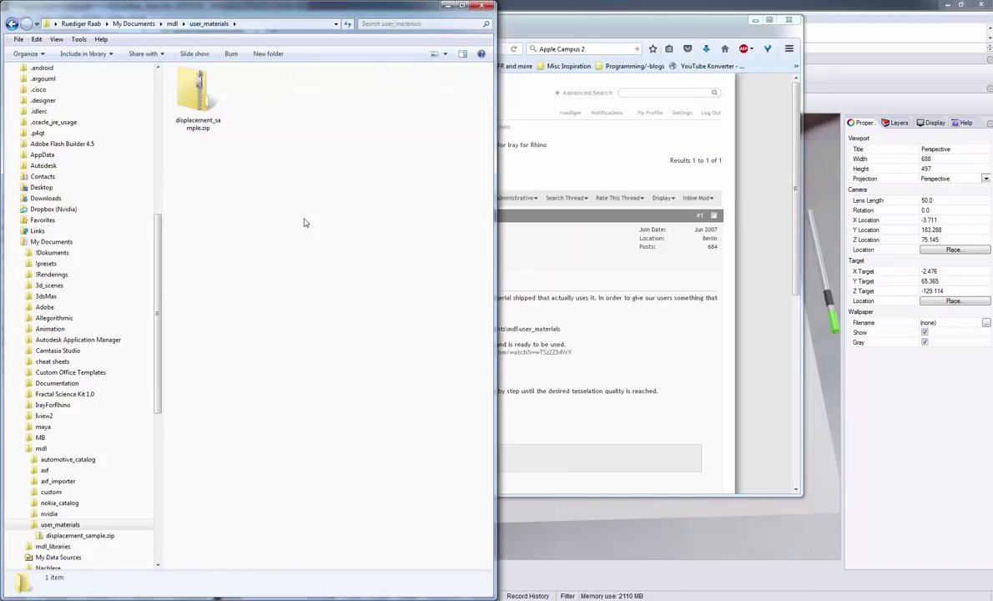
key("ctrl+v")
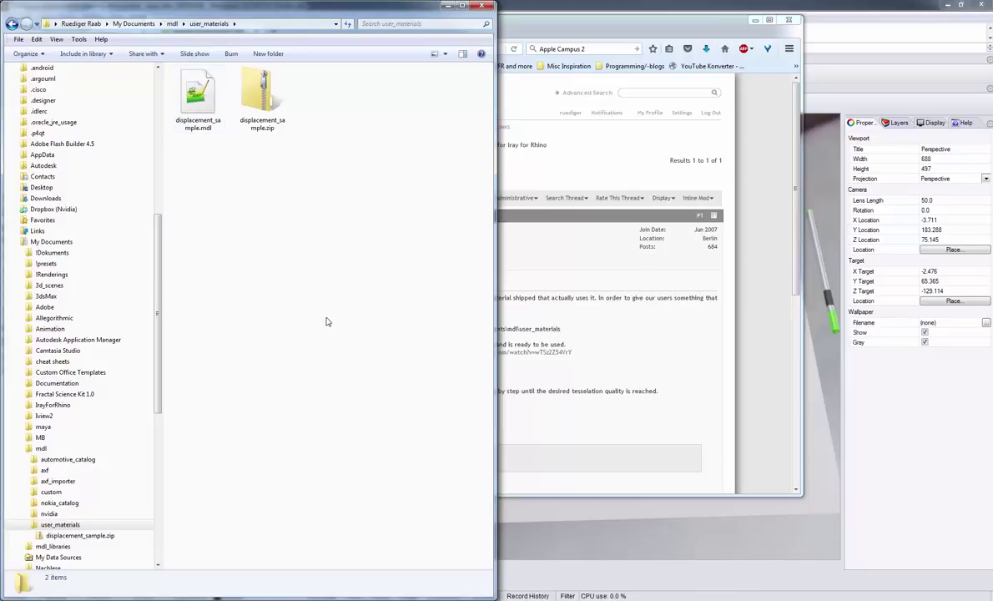
- Switch to Rhino and look up the user_materials folder in the Iray material library
left_click(217, 598)
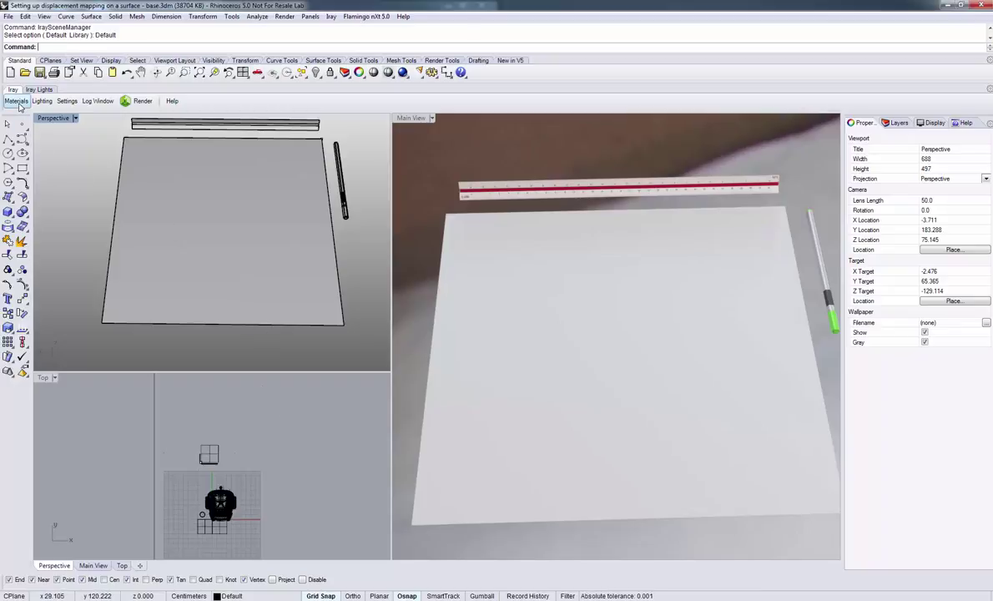
left_click(15, 102)
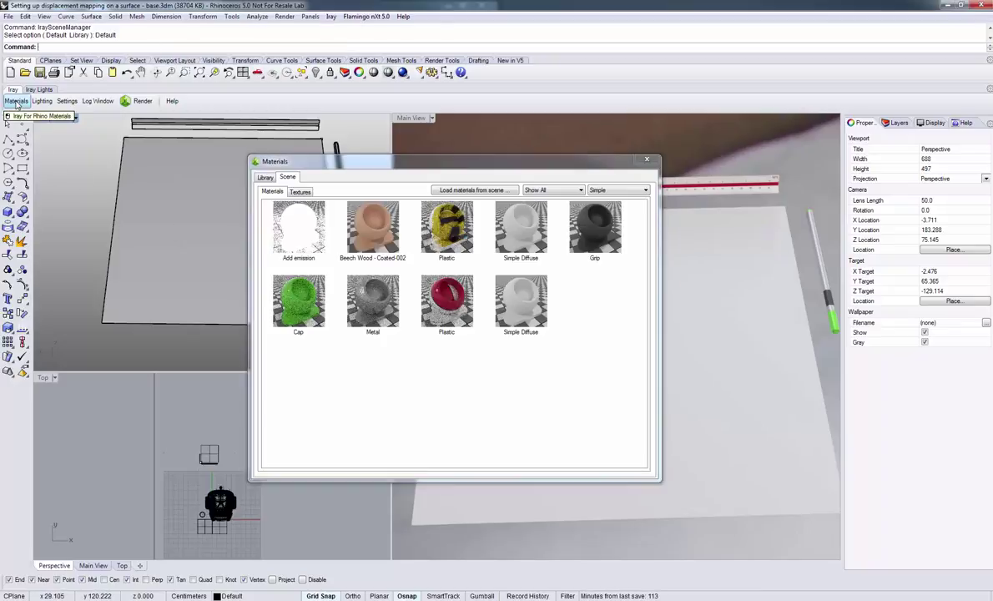
left_click(263, 178)
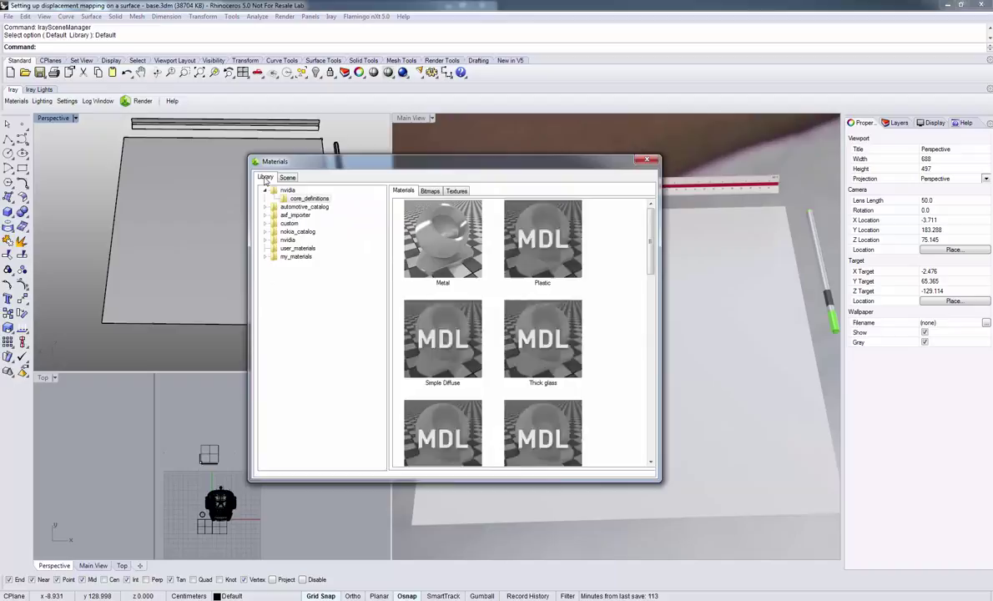
left_click(293, 251)
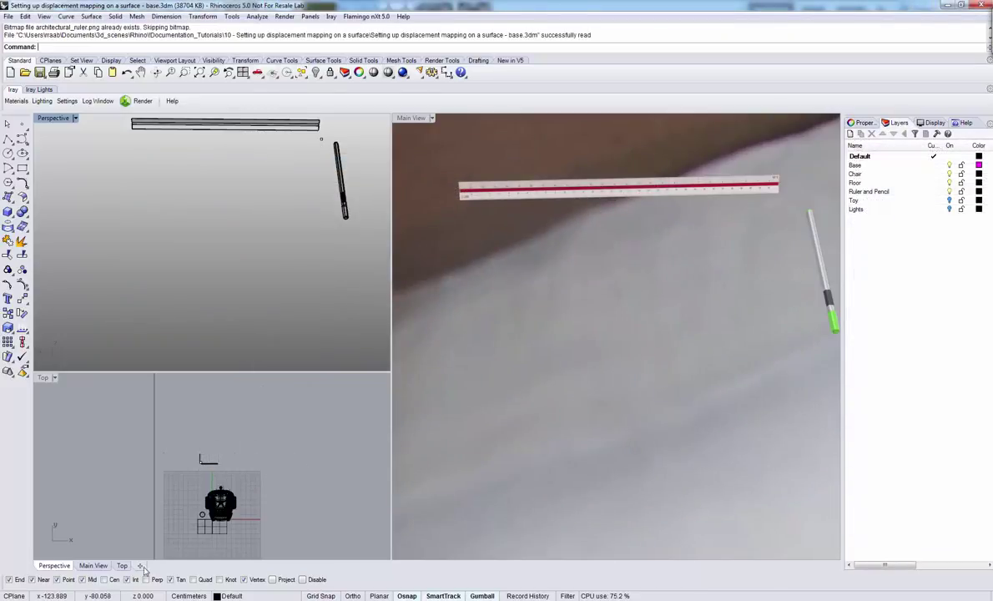
- Switch to Windows Explorer and examine the Classic Tiles 1 diffuse and displacement textures in the tutorial folder
left_click(177, 546)
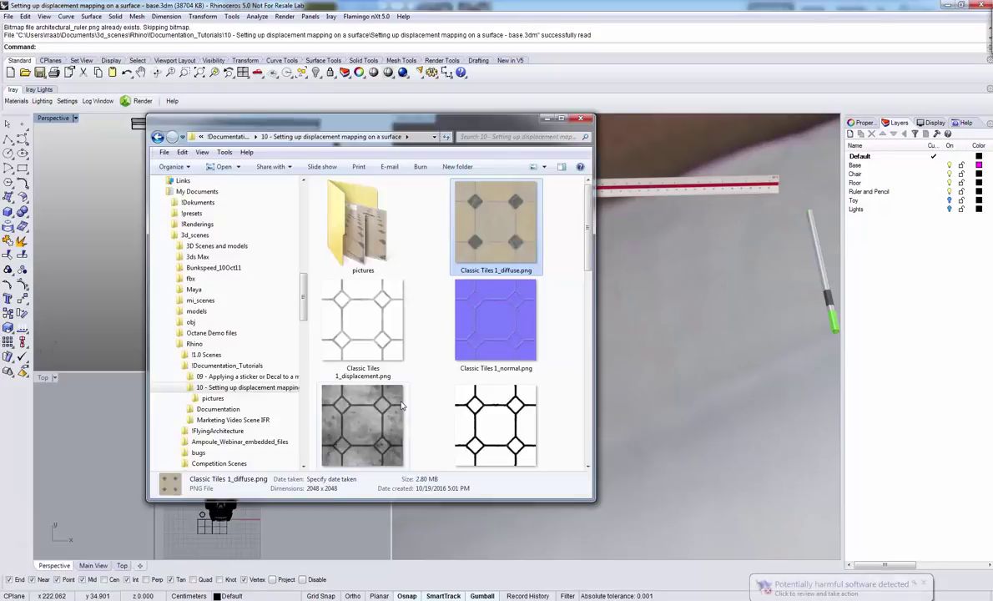
left_click(357, 318)
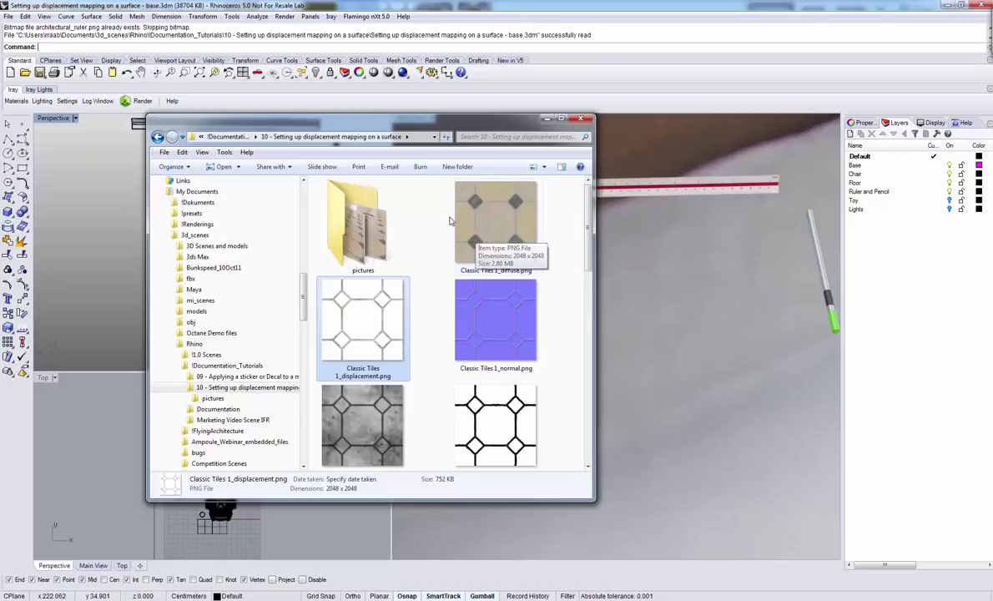
left_click(548, 119)
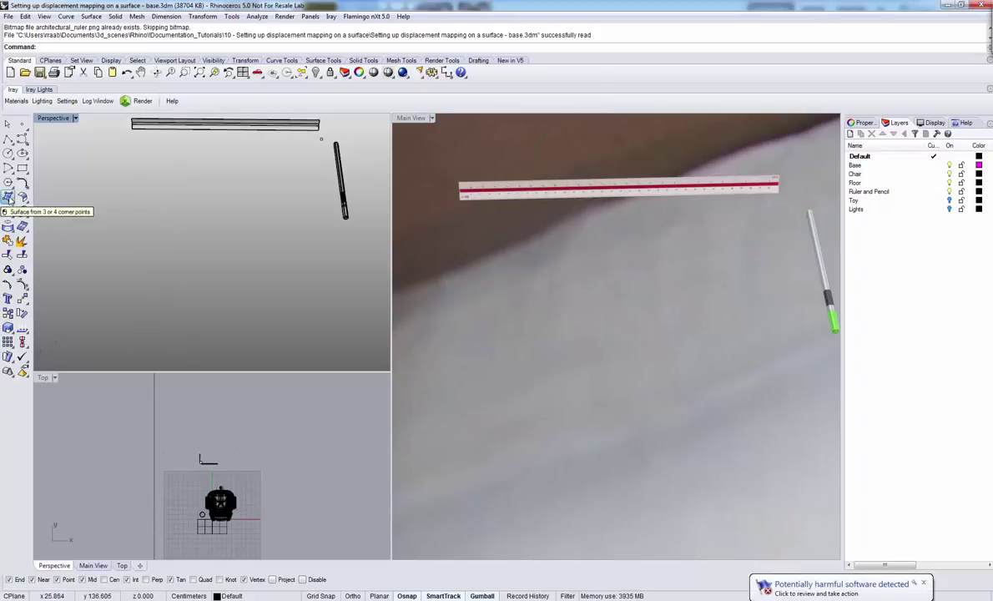
- Create a 36 by 36 cm corner-to-corner plane starting at the reference point between the ruler and the pencil
left_click(10, 198)
left_click(29, 201)
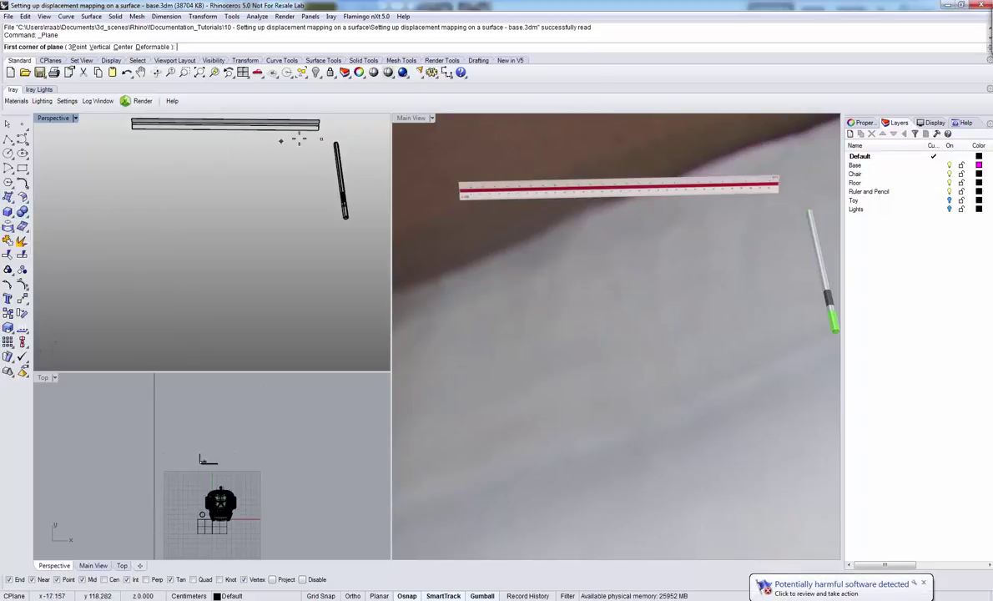
left_click(320, 138)
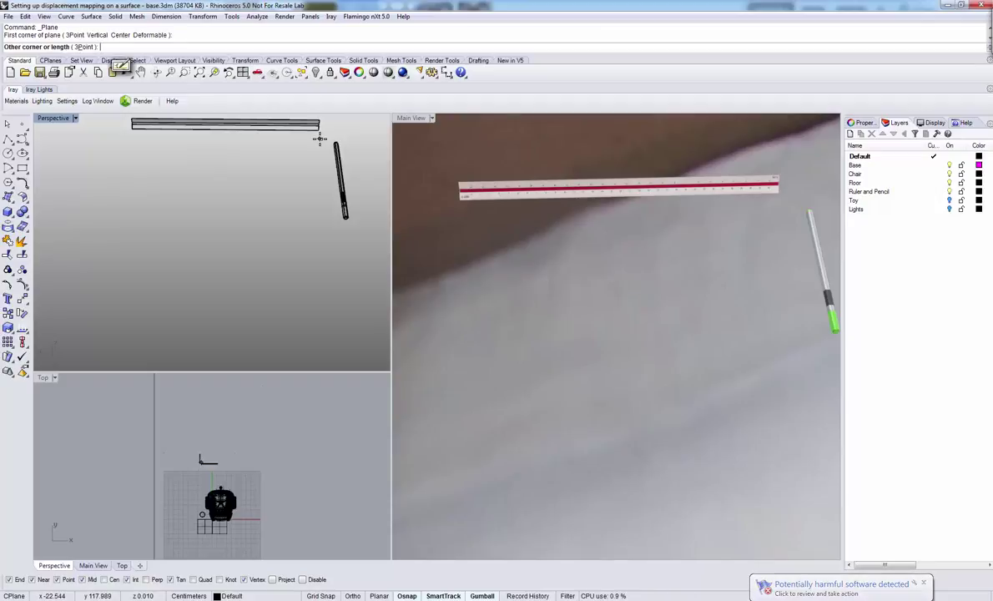
type("36")
key("Return")
type("36")
key("Return")
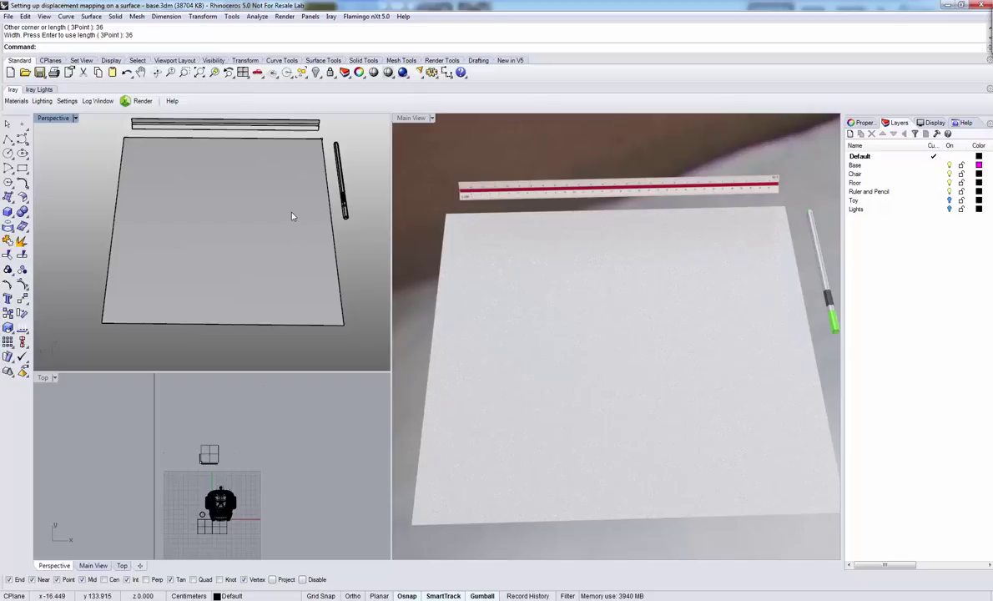
- Apply the Displacement Sample material from the user_materials library to the new plane
left_click(16, 102)
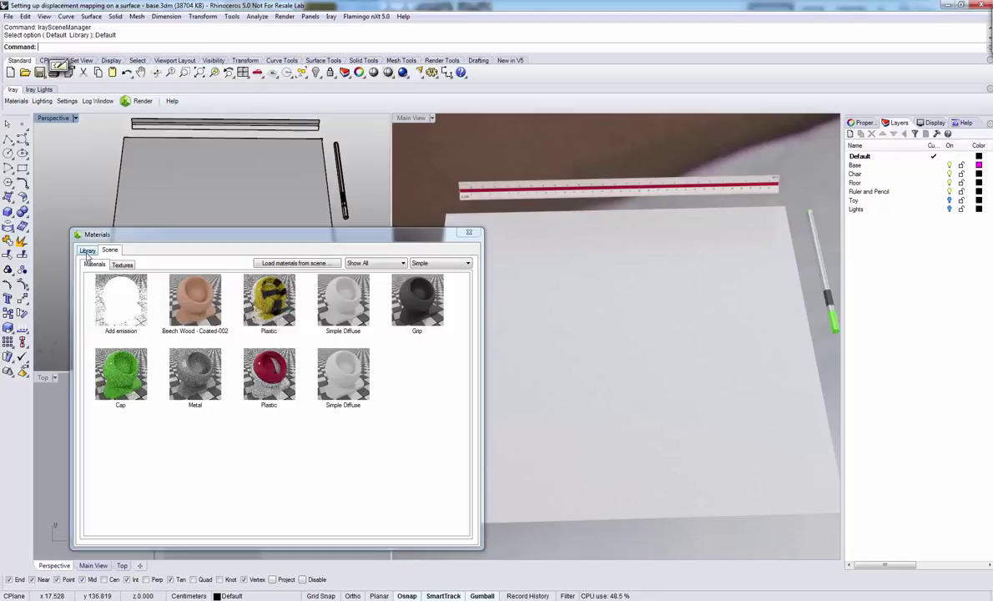
left_click(87, 251)
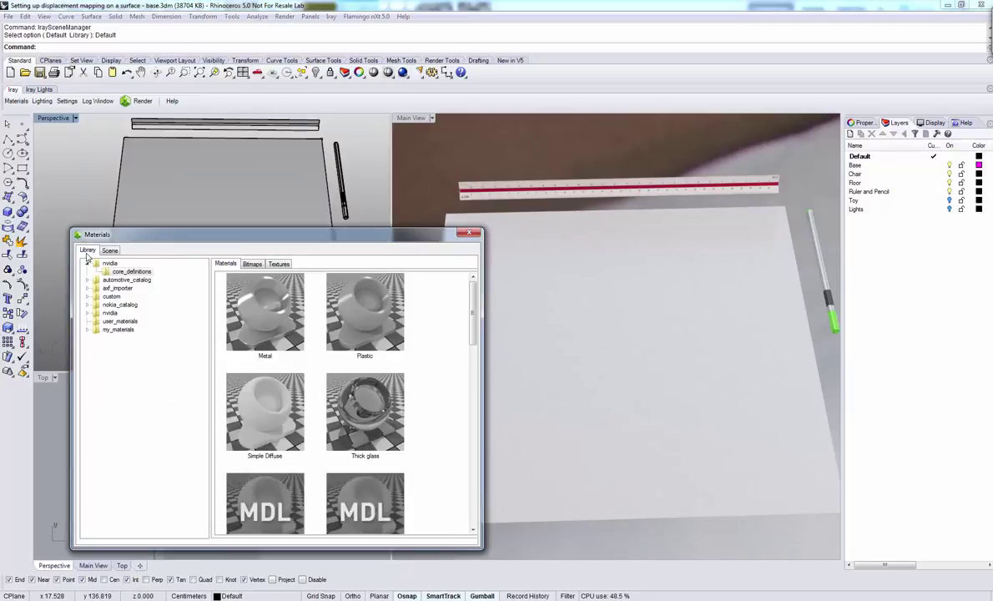
left_click(116, 323)
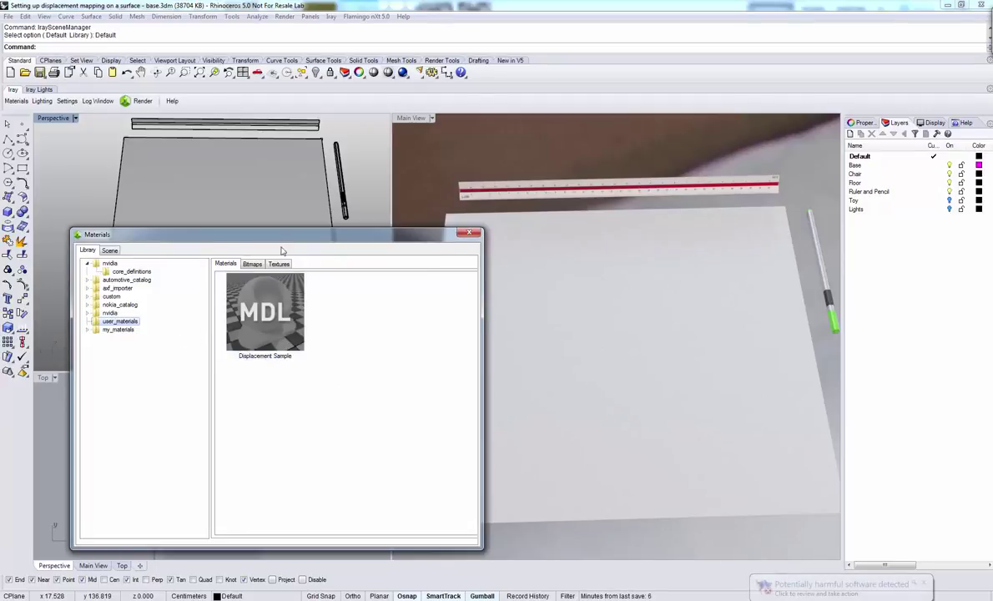
left_click_drag(280, 237, 297, 299)
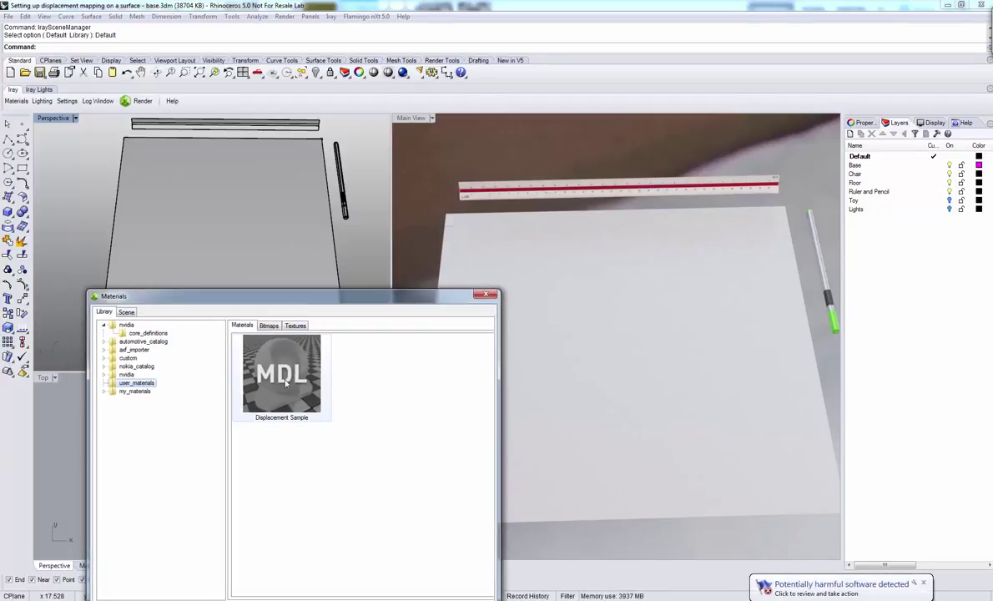
left_click_drag(264, 361, 305, 210)
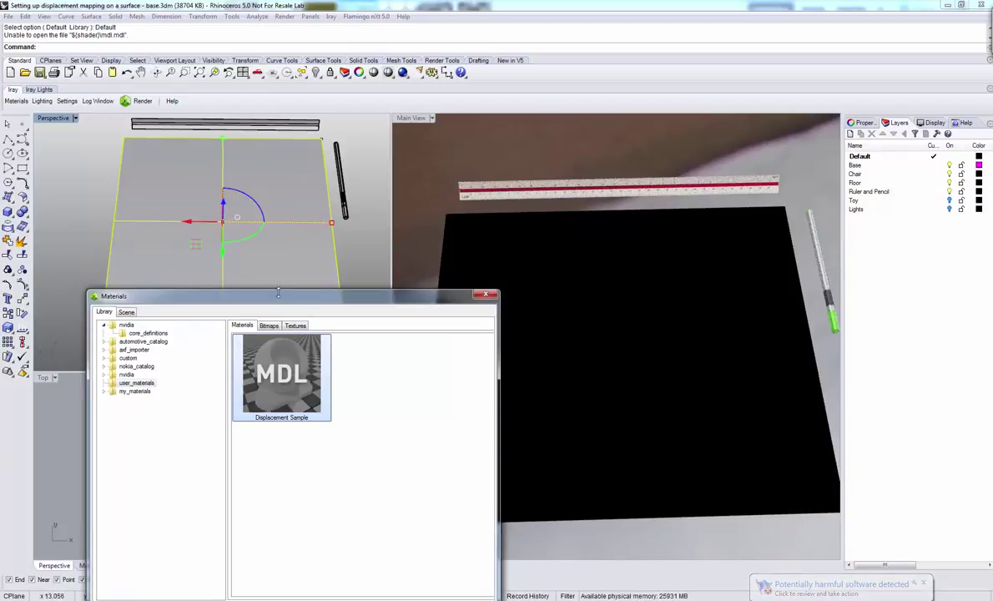
- Open the scene's Displacement Sample-002 material for editing and assign Plastic from core_definitions as its base material
left_click(127, 312)
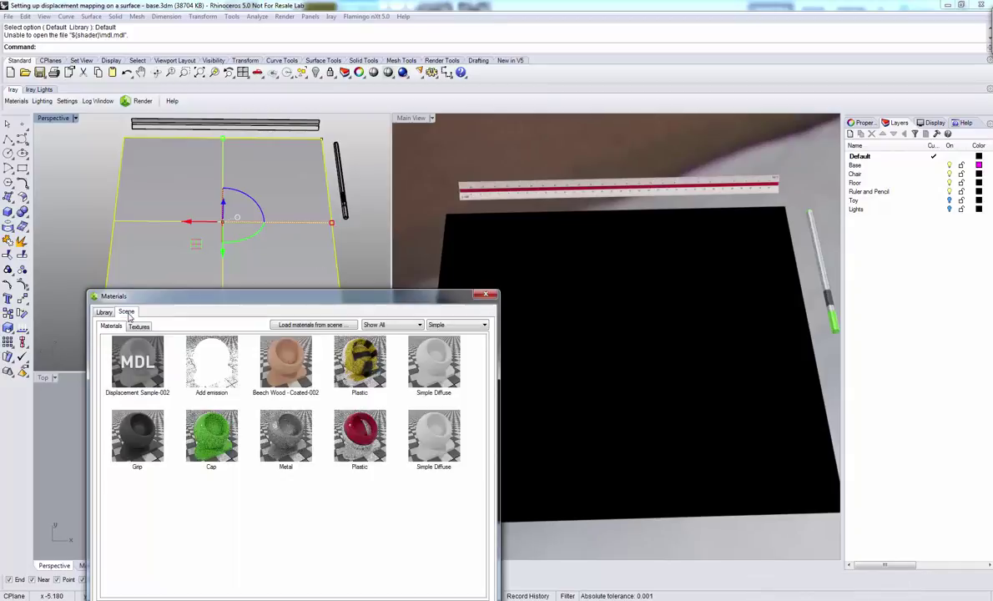
double_click(137, 367)
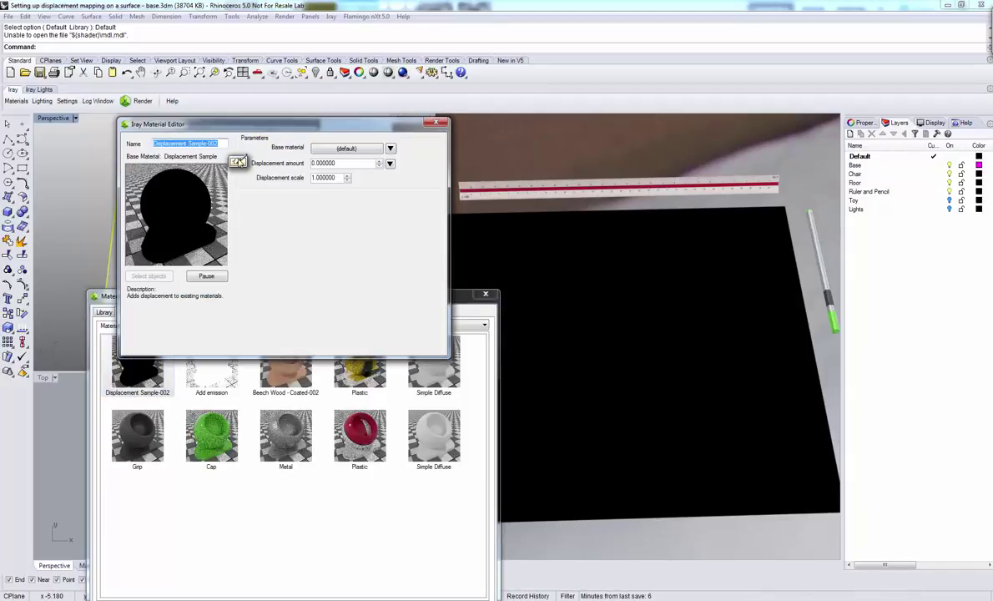
left_click_drag(248, 130, 654, 315)
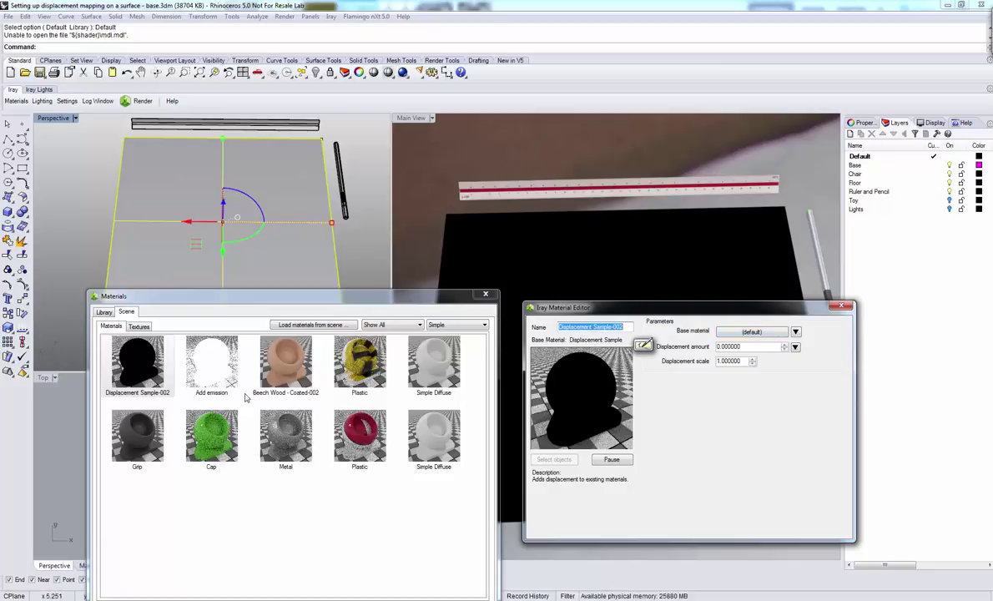
left_click(103, 311)
left_click_drag(230, 301, 200, 255)
left_click(116, 287)
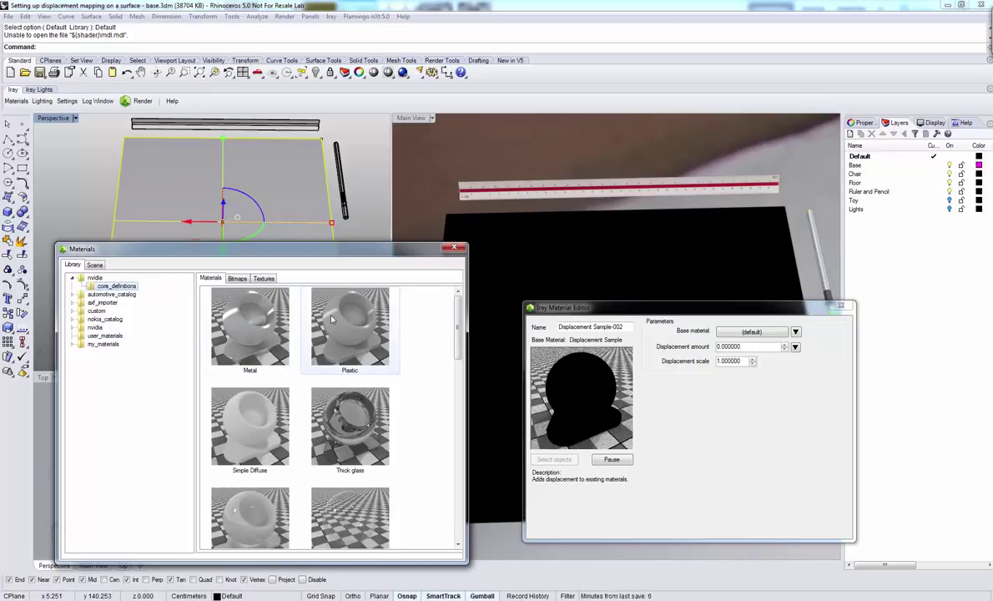
left_click_drag(313, 294, 769, 334)
left_click_drag(677, 310, 681, 347)
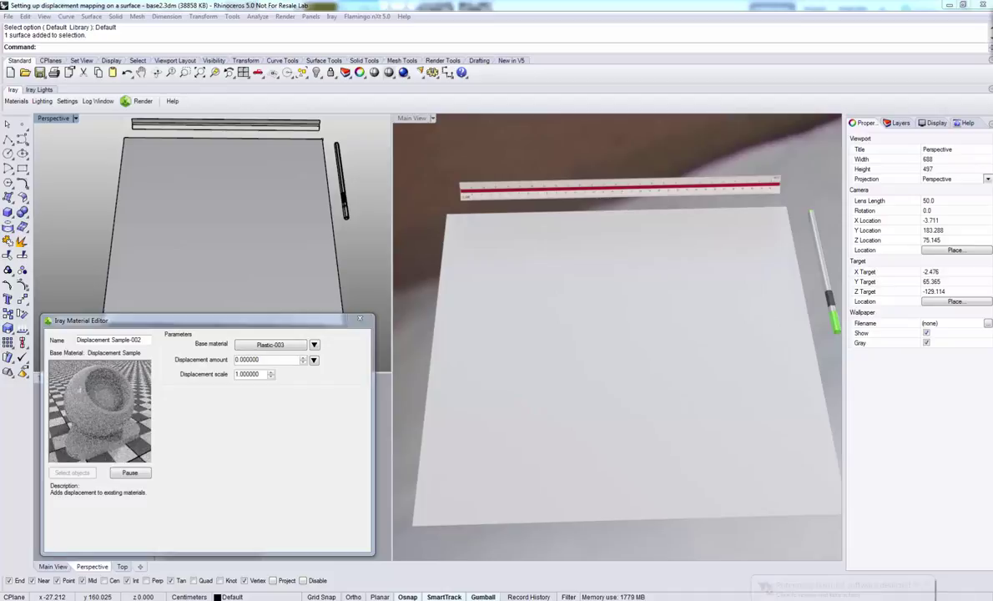
- Assign the texture Classic Tiles 1_displacement.png from the tutorial folder to the material's displacement amount
mouse_move(115, 594)
left_click(168, 512)
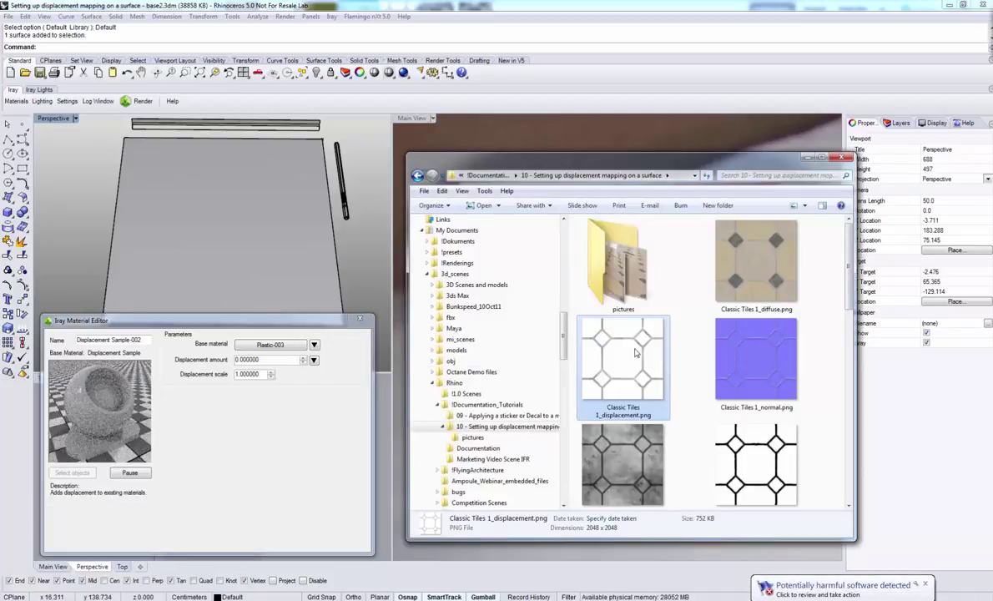
left_click_drag(635, 352, 235, 364)
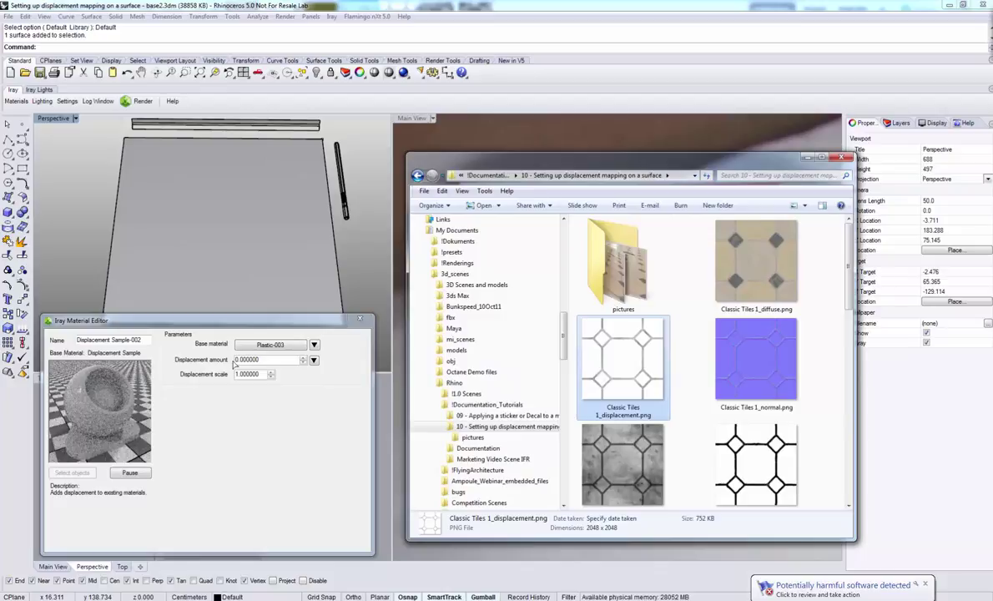
- Attach the displacement texture to the material's displacement amount and set the displacement scale to 0.003
left_click(278, 361)
left_click_drag(284, 362, 272, 362)
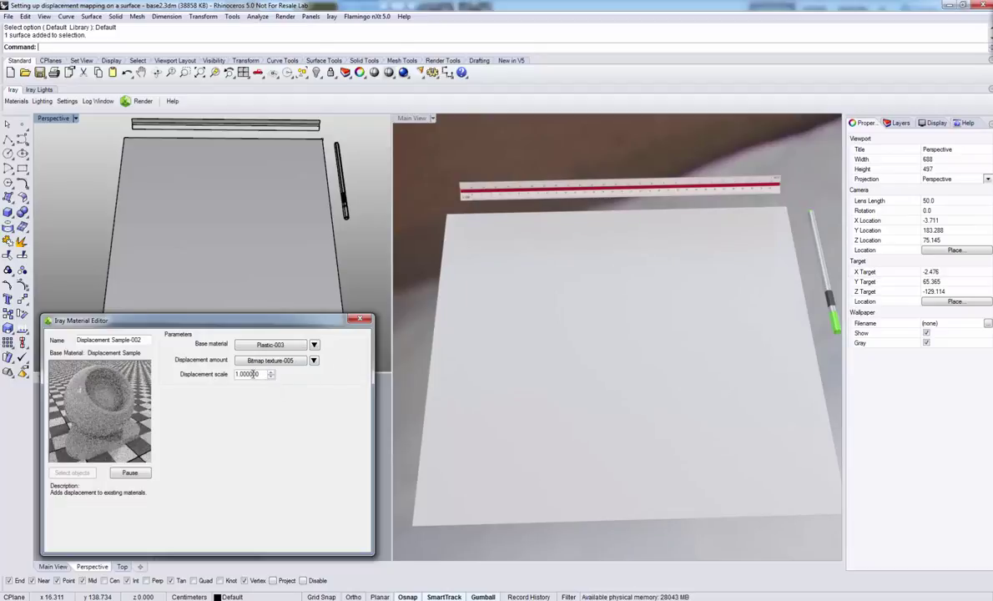
left_click_drag(261, 375, 204, 380)
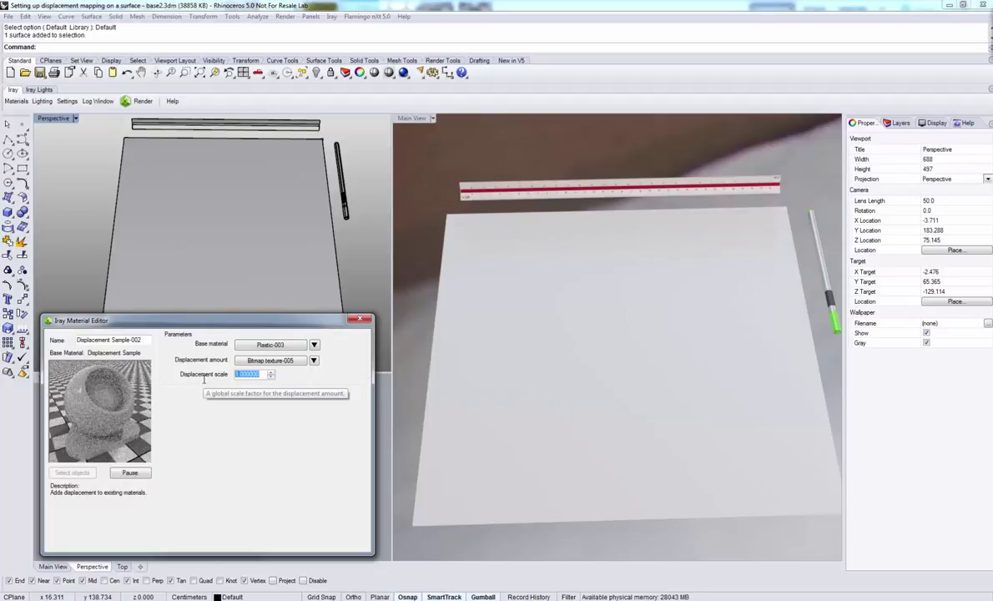
type("0")
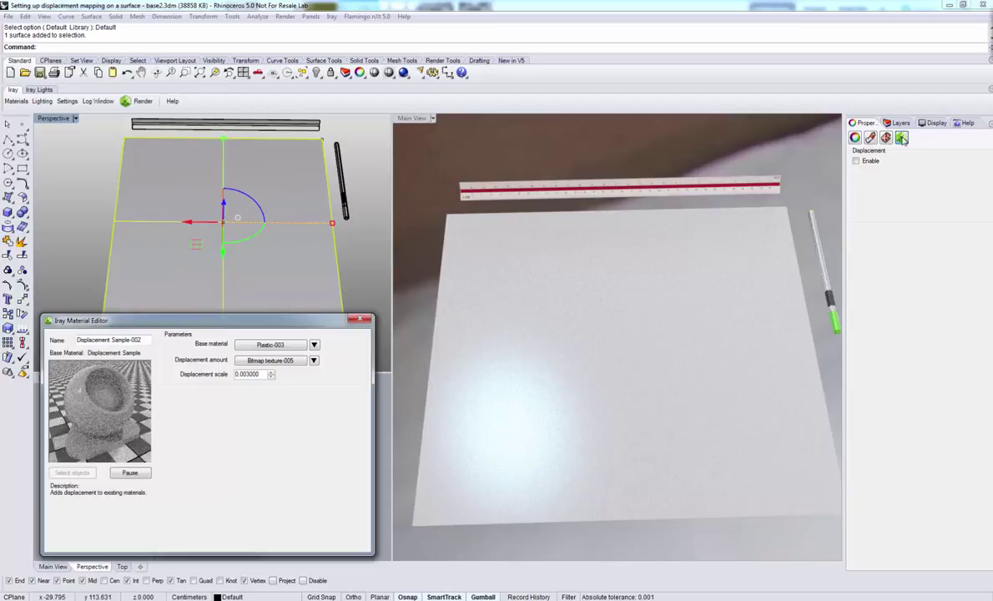
- Enable displacement on the selected plane and set its maximum displacement to 5 cm
left_click(855, 161)
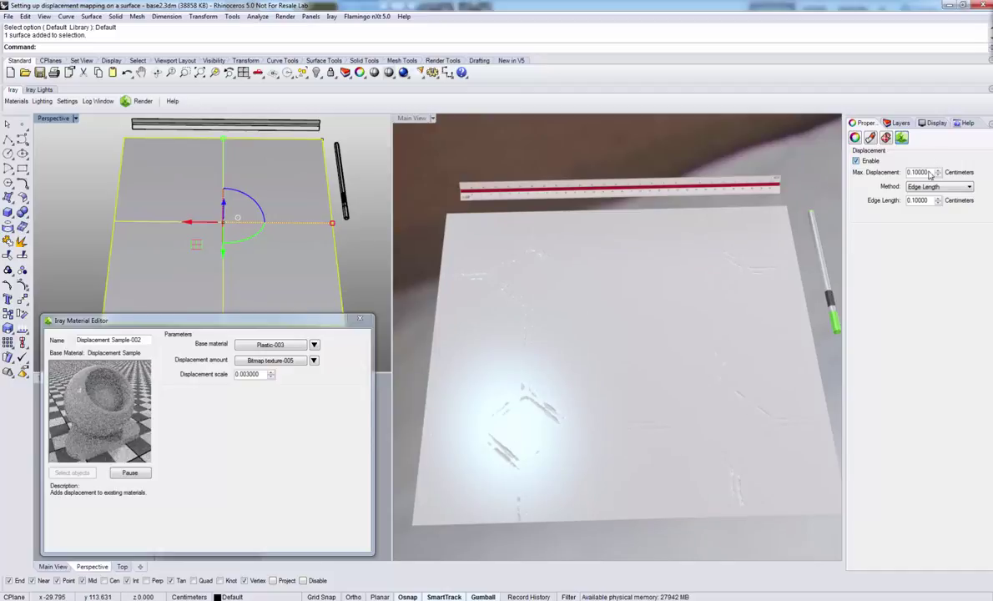
left_click_drag(929, 172, 898, 172)
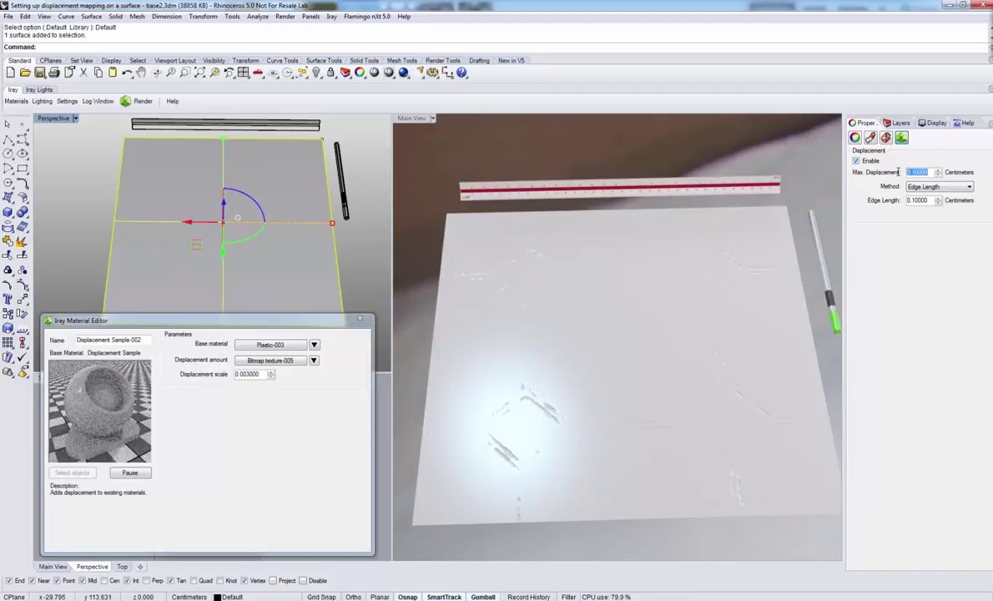
type("5")
right_click(700, 316)
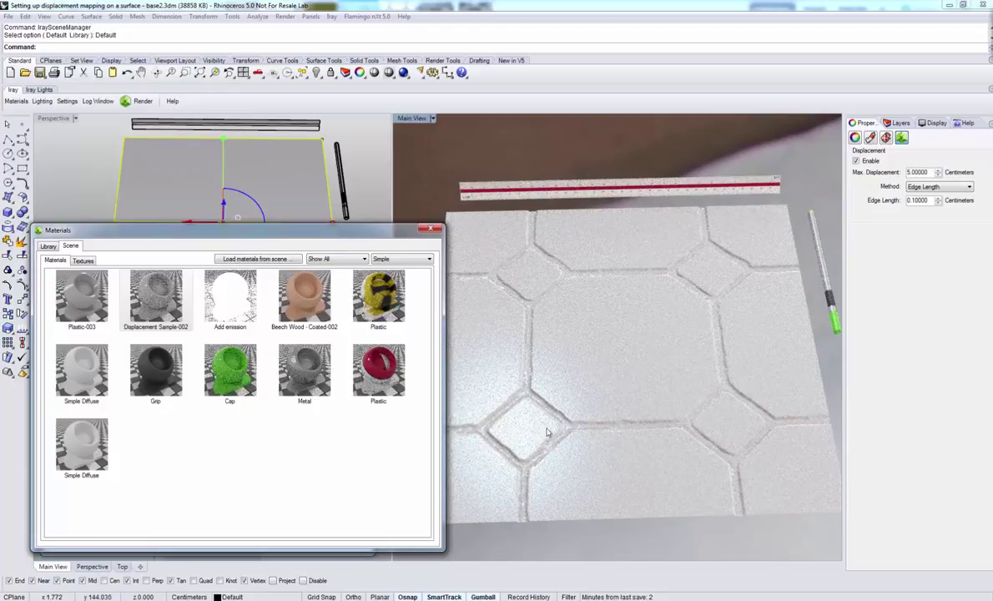
left_click(426, 230)
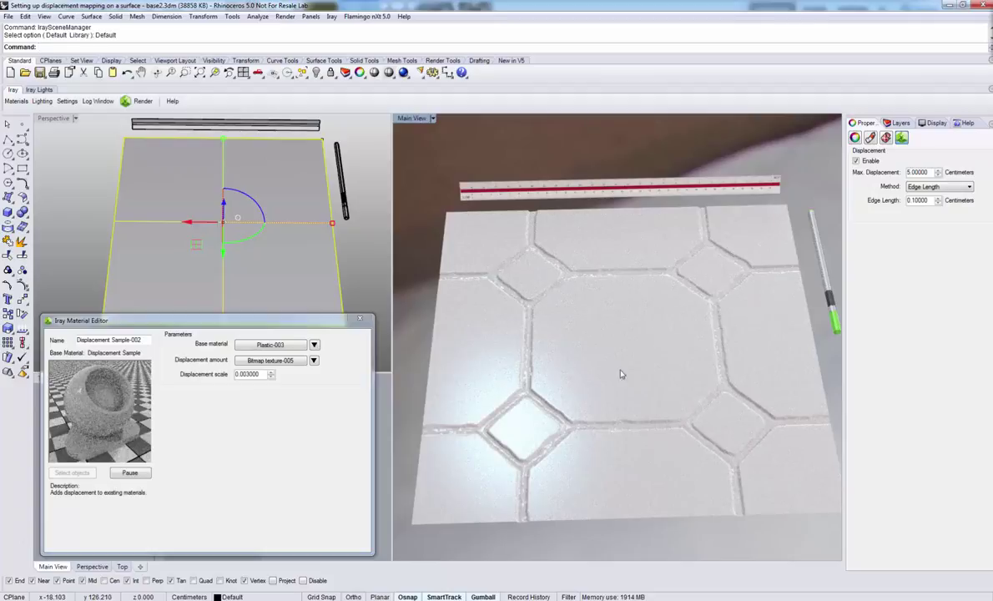
- Try a coarser displacement mesh on the plane by setting its edge length to 1 cm
right_click_drag(582, 389, 599, 379)
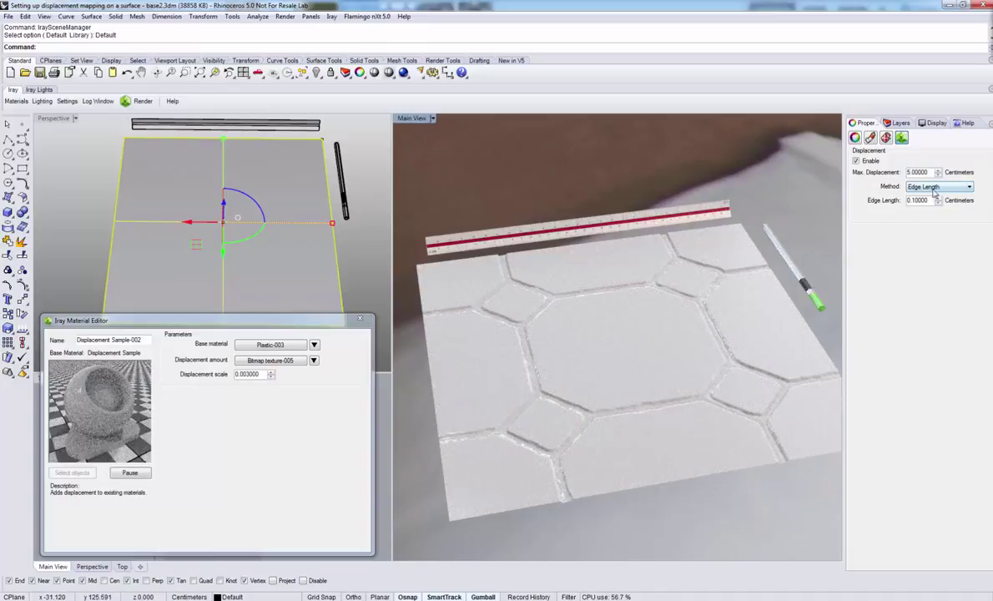
right_click_drag(575, 413, 596, 417)
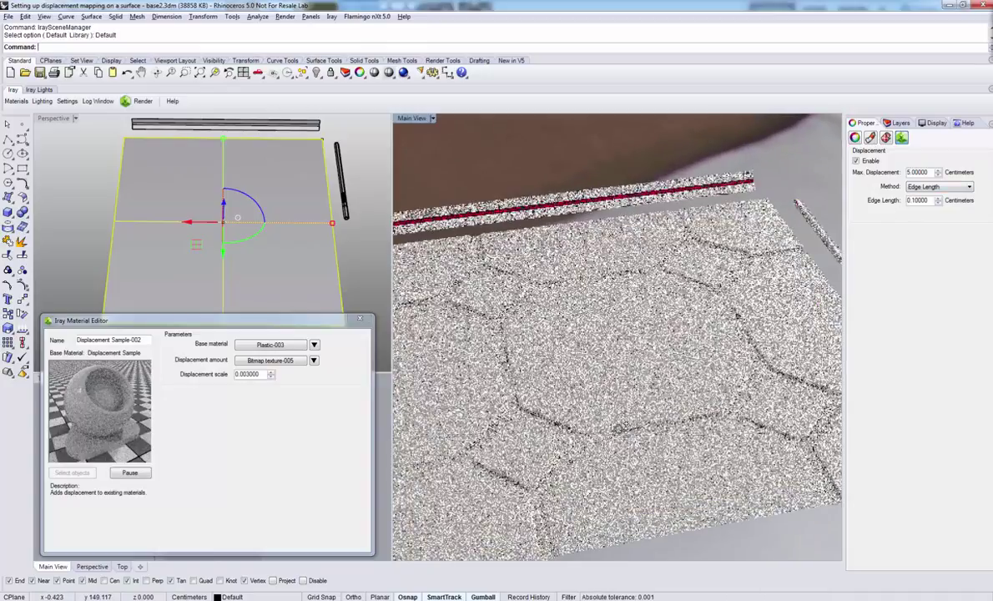
scroll(632, 380, "up", 1)
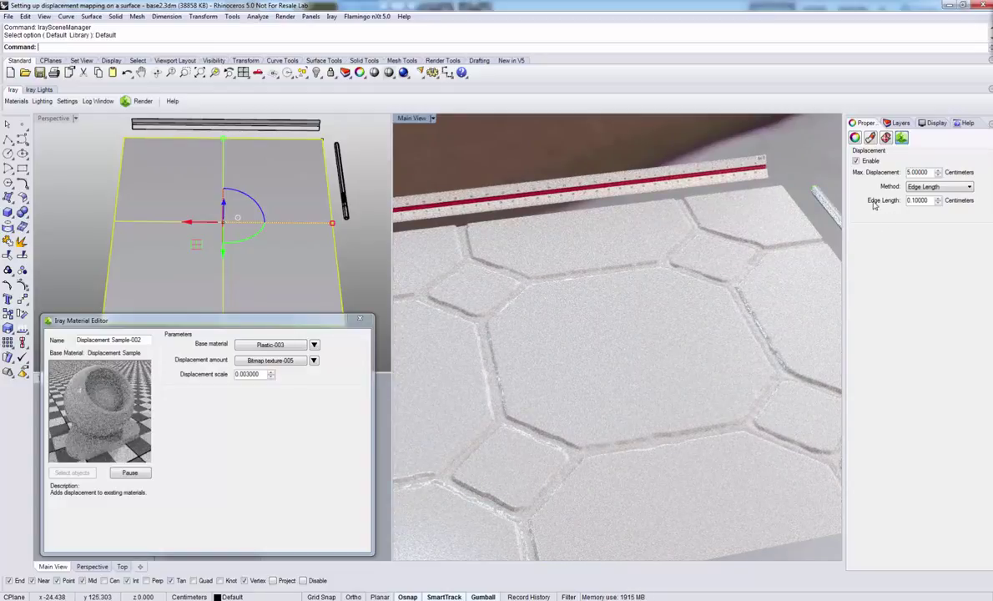
left_click_drag(925, 200, 883, 204)
type("1")
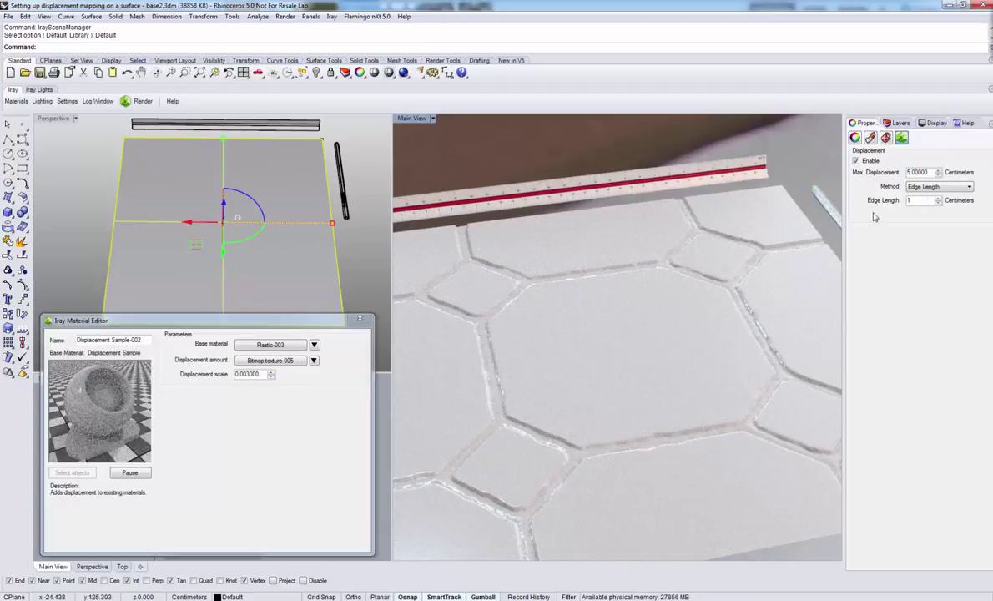
right_click(773, 321)
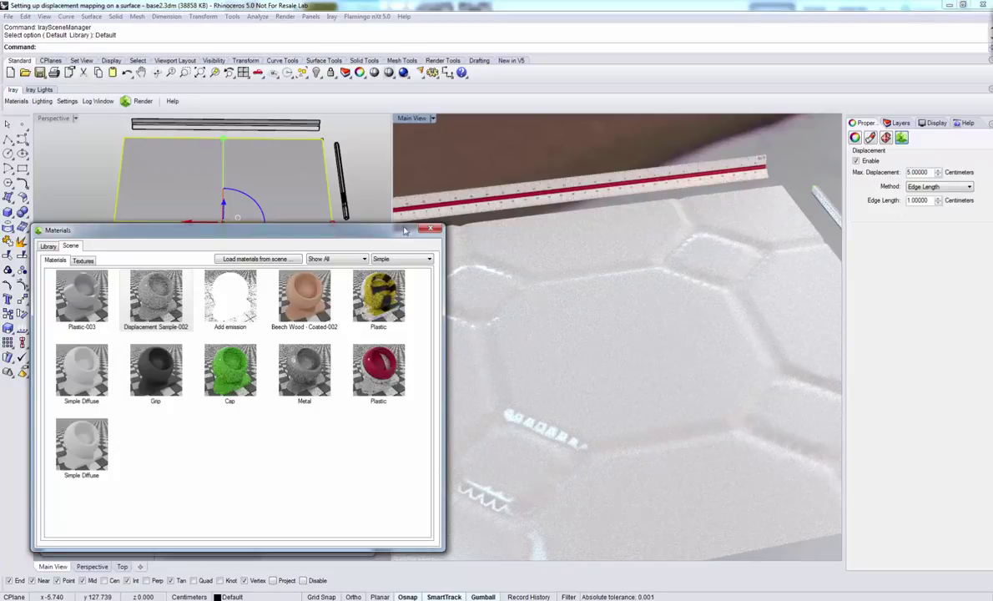
left_click(429, 228)
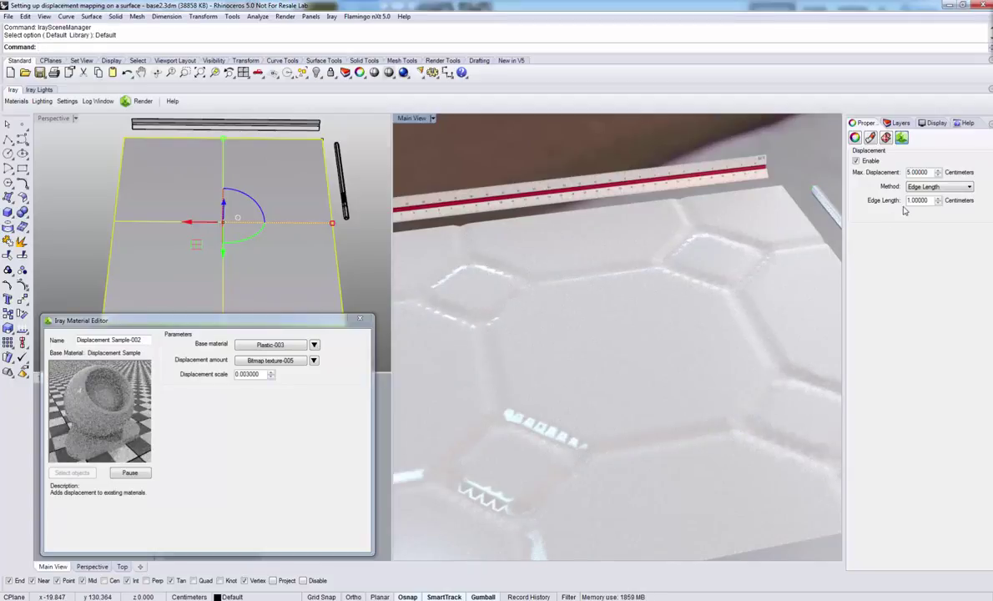
- Set the plane's displacement edge length to 0.5 cm
double_click(931, 201)
type("5")
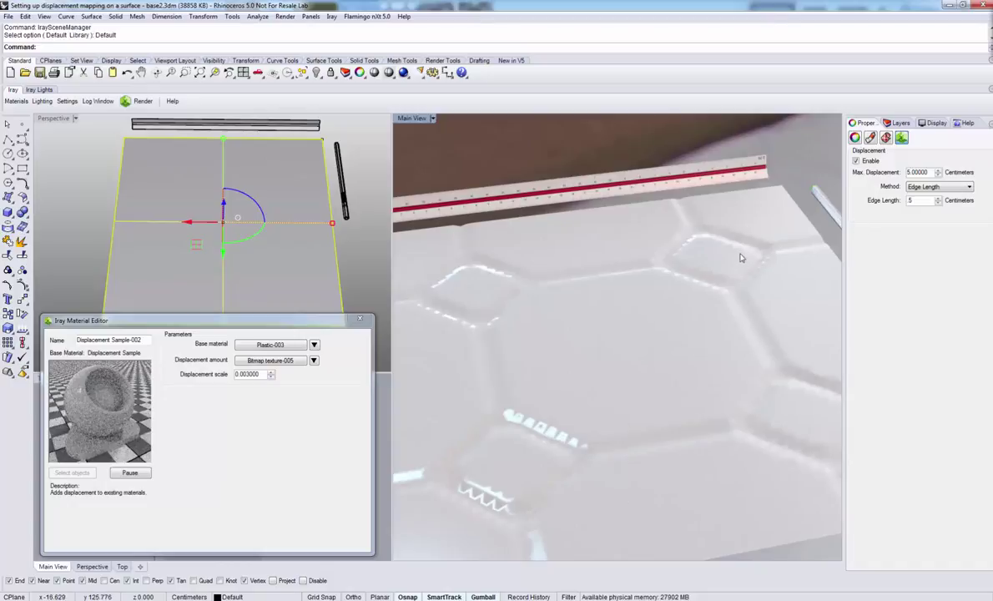
key("Return")
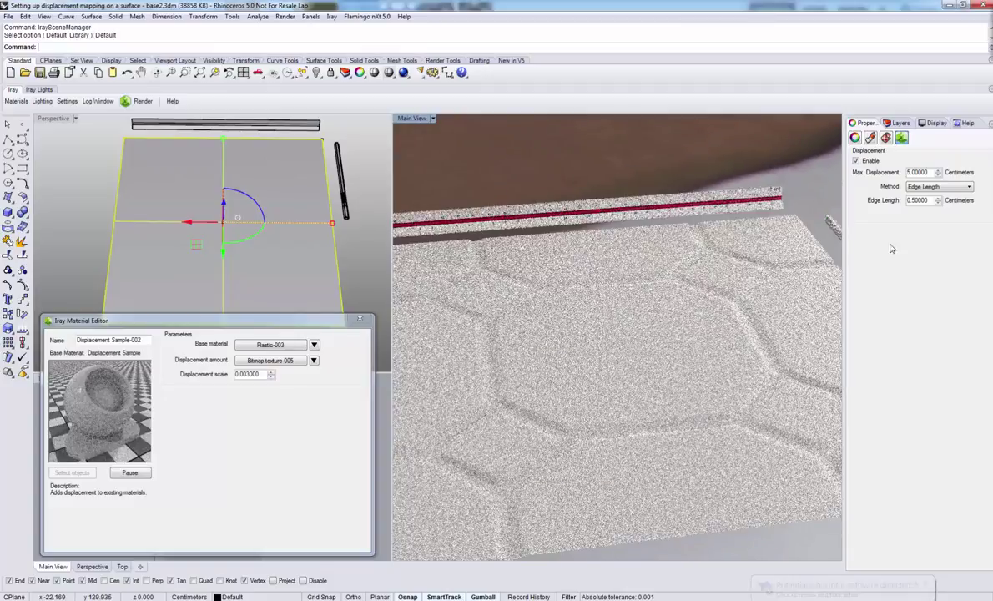
- Set the plane's displacement edge length back to 0.1 cm and examine the tile relief up close
left_click_drag(933, 201, 883, 197)
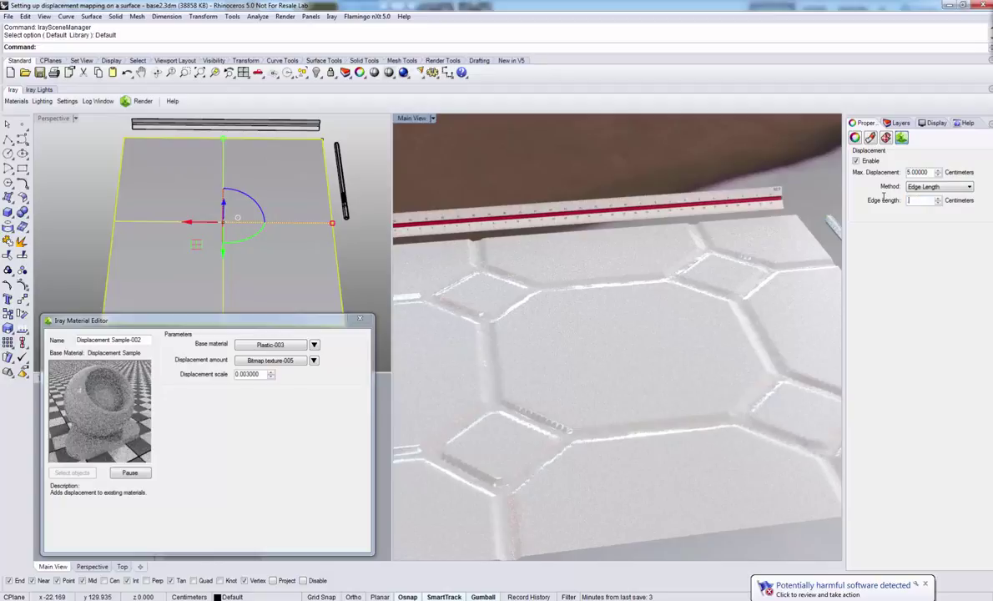
type("1")
left_click(702, 301)
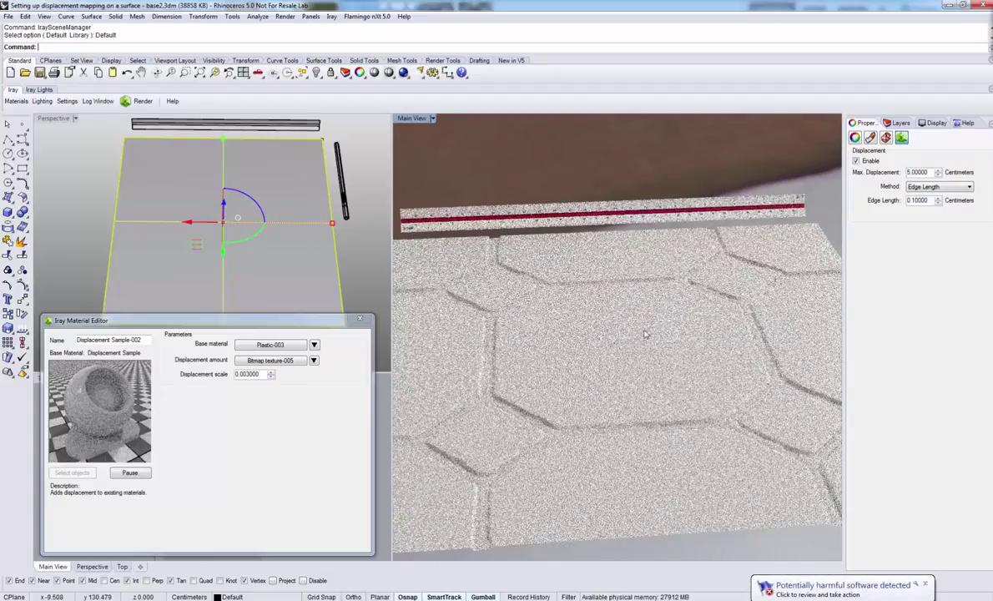
right_click_drag(566, 341, 617, 343)
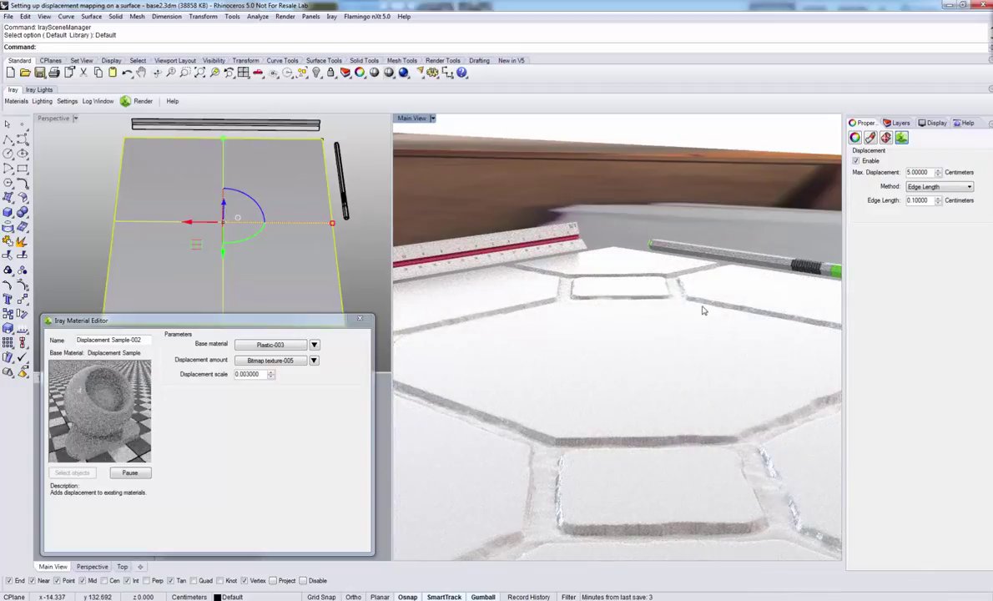
mouse_move(671, 299)
right_mouse_down()
mouse_move(661, 326)
mouse_move(633, 345)
mouse_move(668, 320)
right_mouse_up()
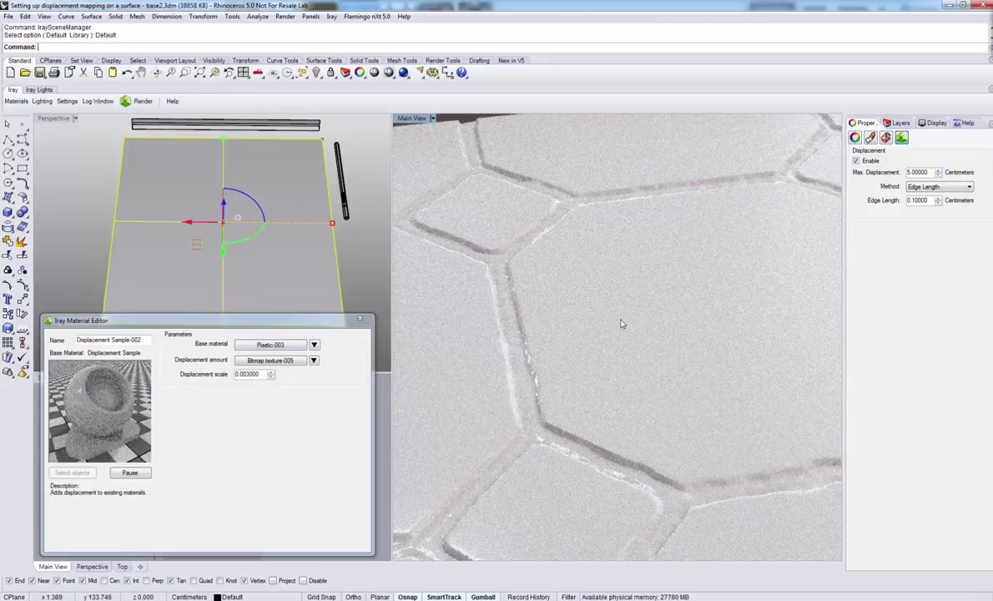
right_click_drag(622, 321, 663, 409, "ctrl")
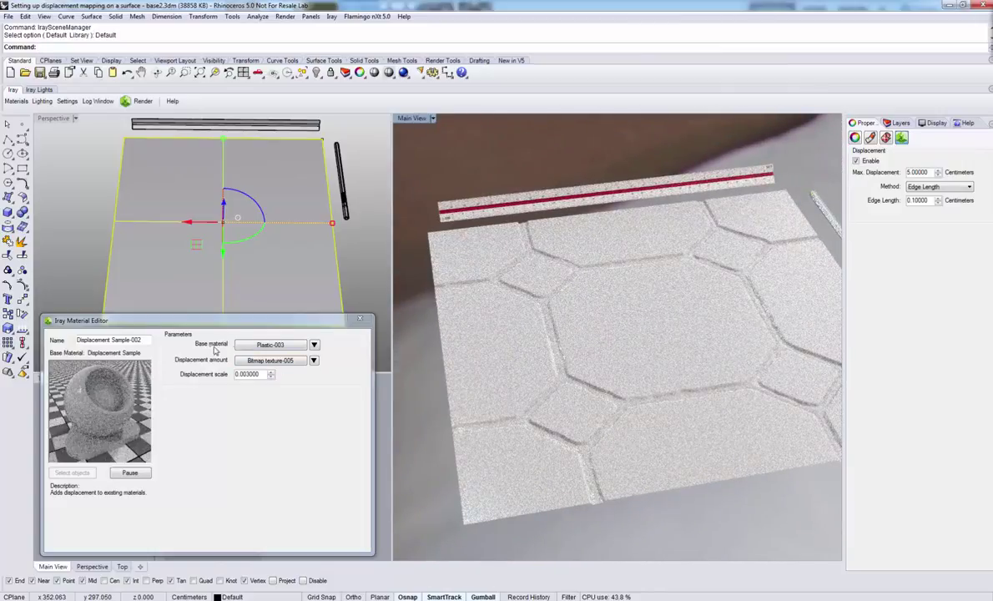
- Open the displacement material's base material Plastic-003 for editing and rename it Tiles
left_click(265, 346)
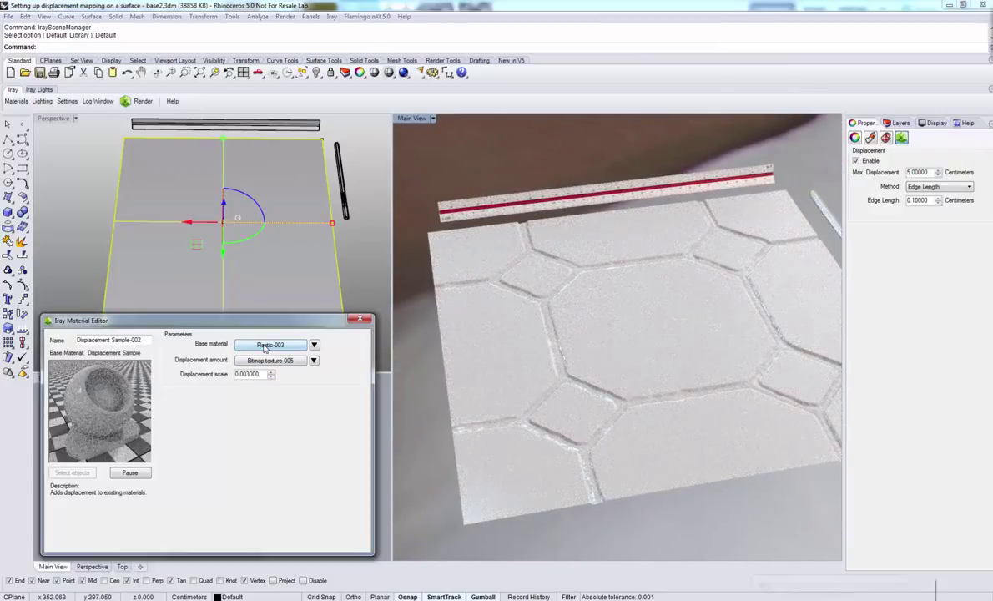
left_click_drag(179, 62, 244, 277)
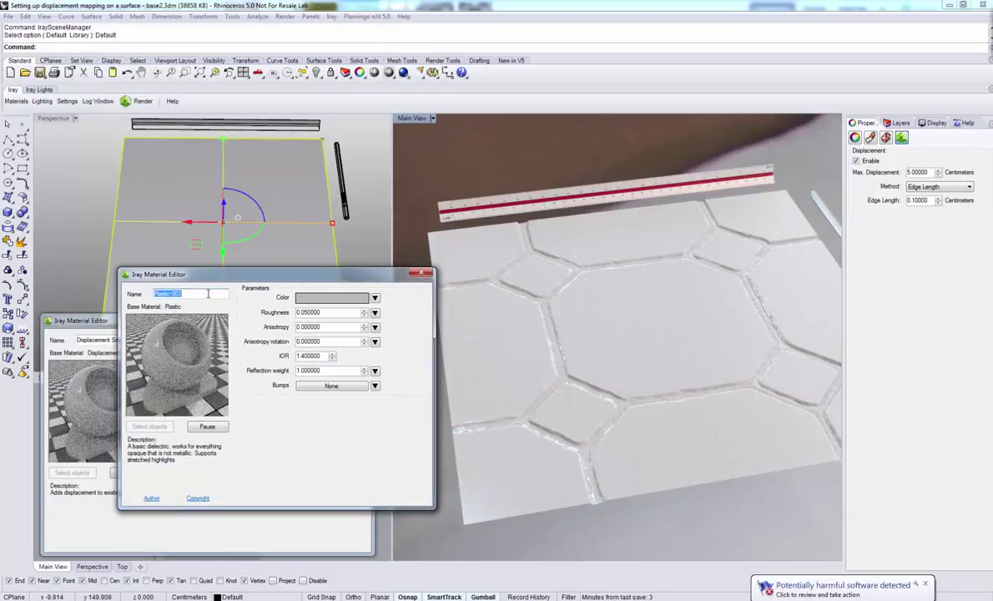
type("Tiles")
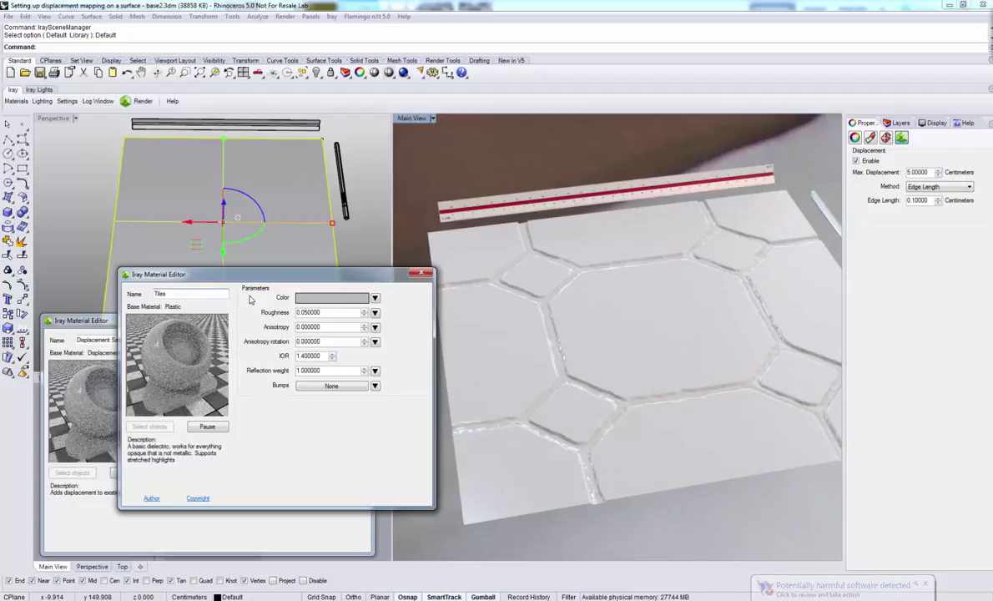
left_click_drag(263, 277, 235, 227)
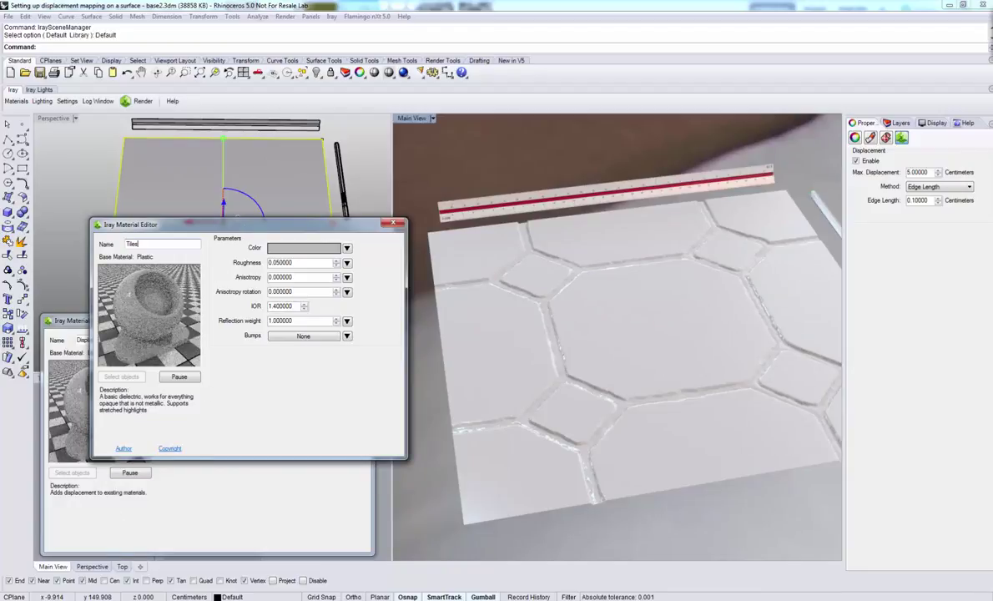
- Assign the texture Classic Tiles 1_normal.png to the Tiles material's bumps as a normal map
left_click(573, 415)
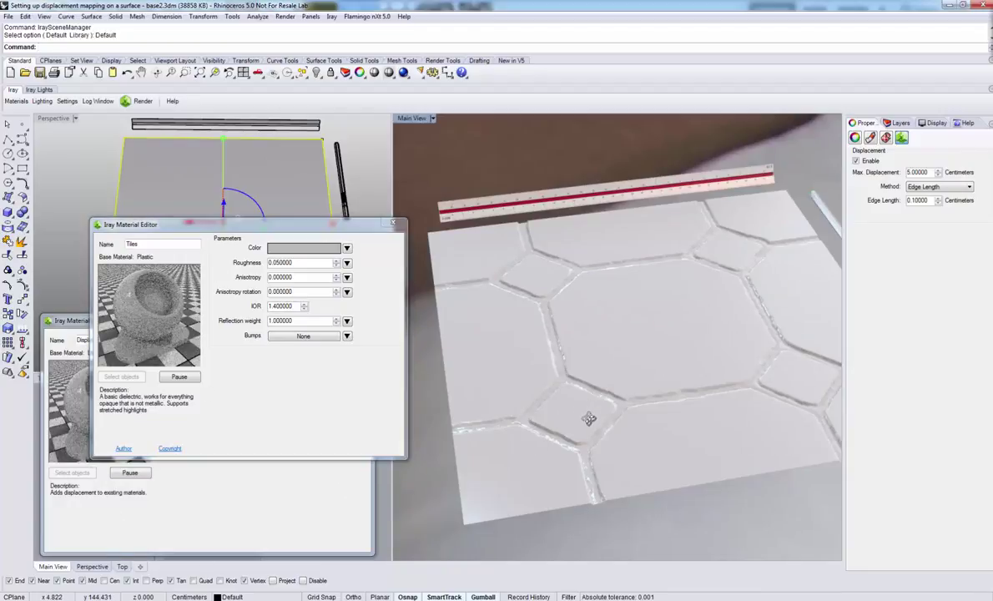
right_click_drag(589, 418, 588, 459)
scroll(596, 427, "up", 3)
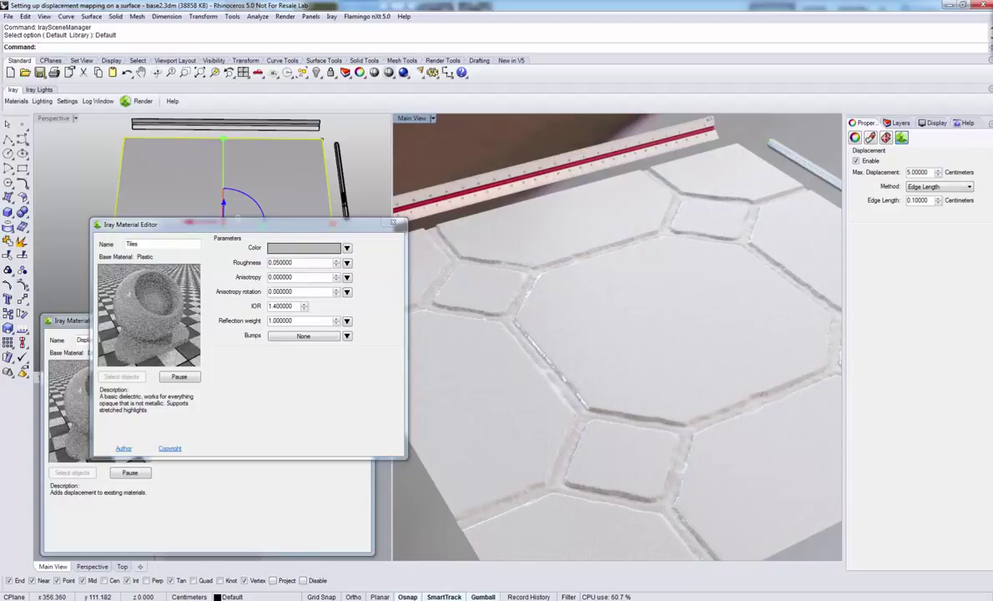
left_click(166, 511)
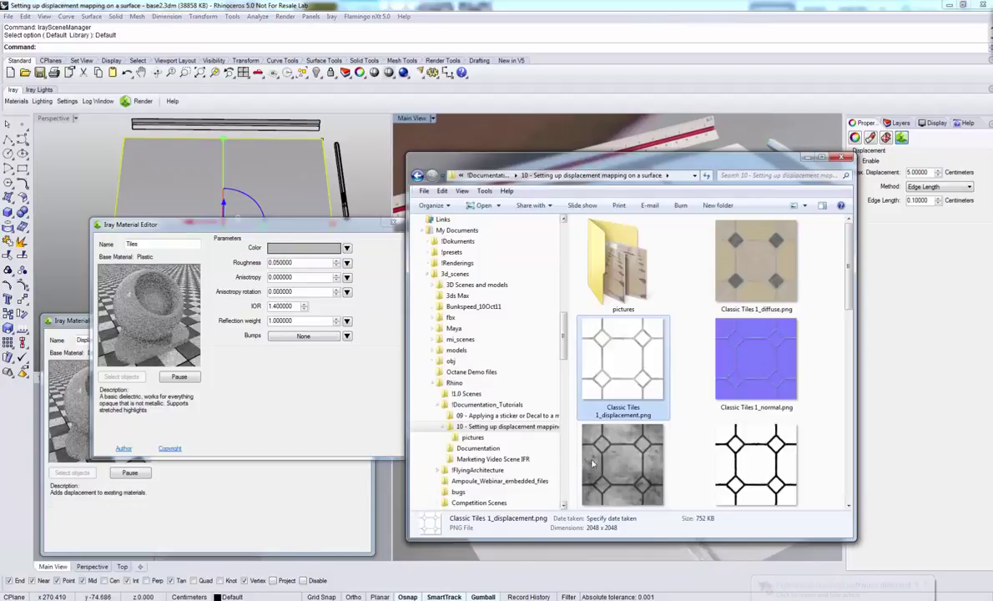
left_click_drag(738, 355, 296, 339)
left_click(399, 271)
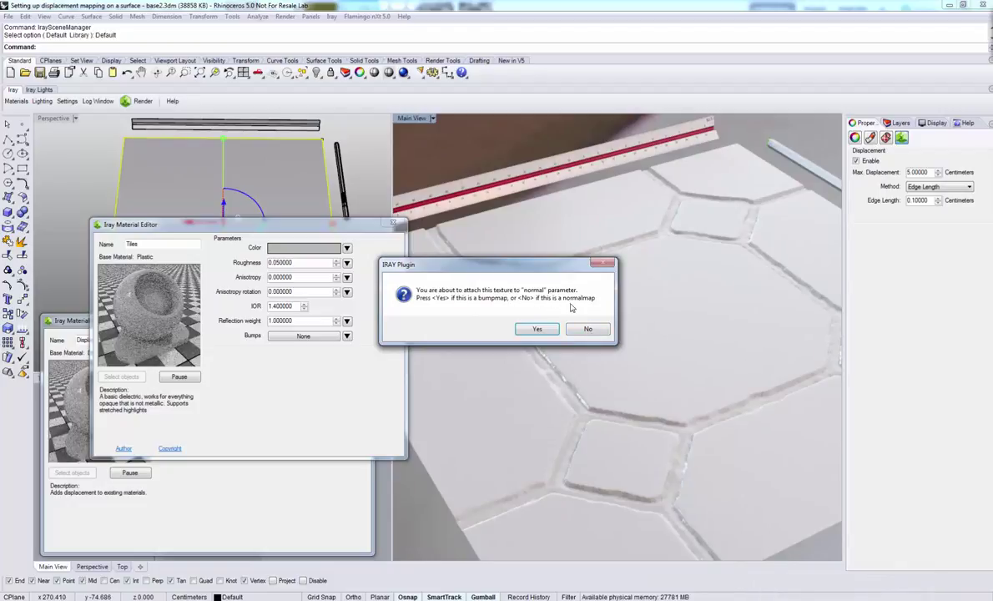
left_click(589, 329)
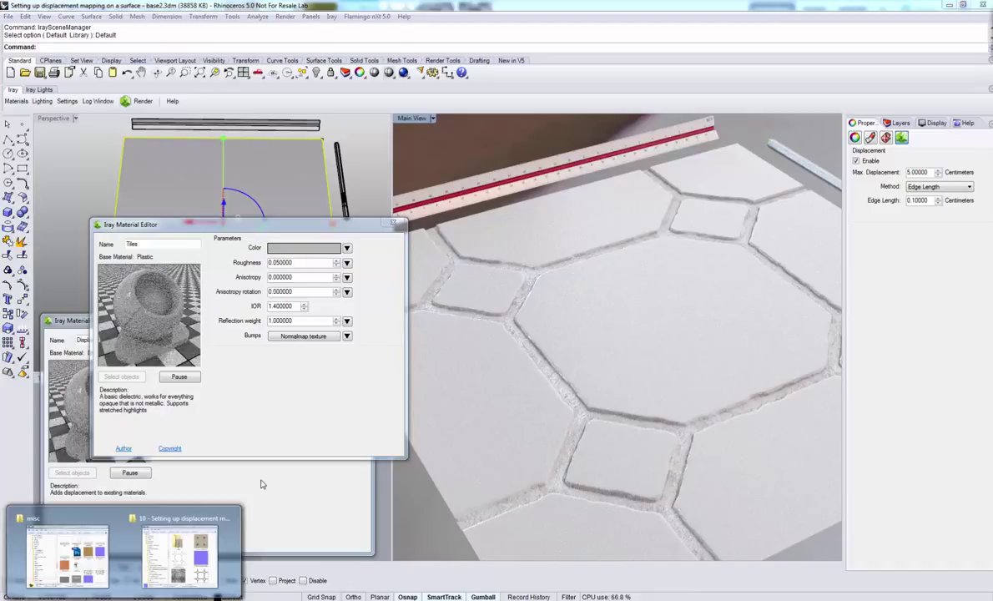
- Assign the texture Classic Tiles 1_diffuse.png from the tutorial folder to the Tiles material's color
left_click(171, 526)
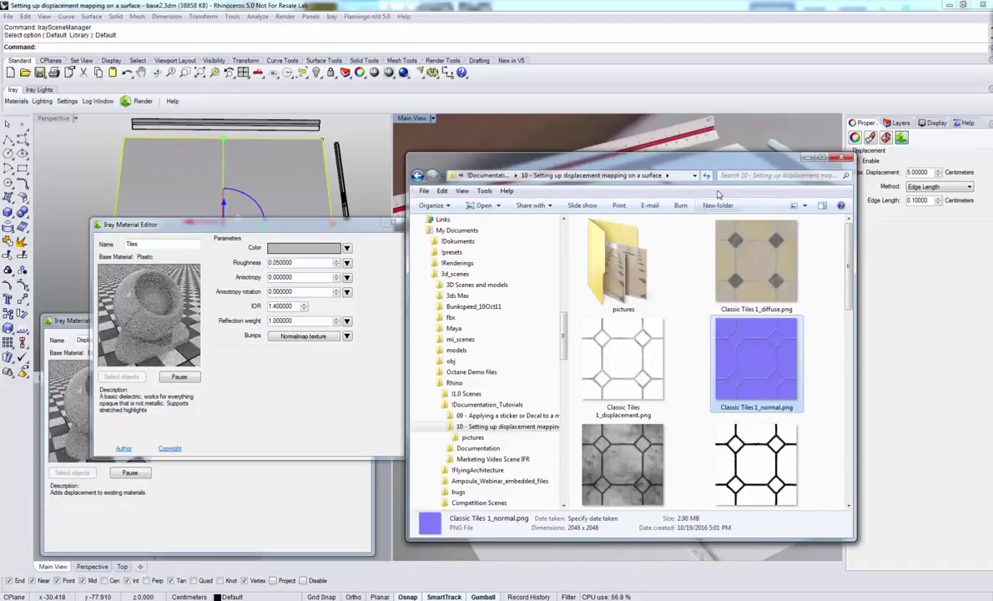
left_click_drag(666, 159, 679, 230)
left_click_drag(775, 365, 319, 253)
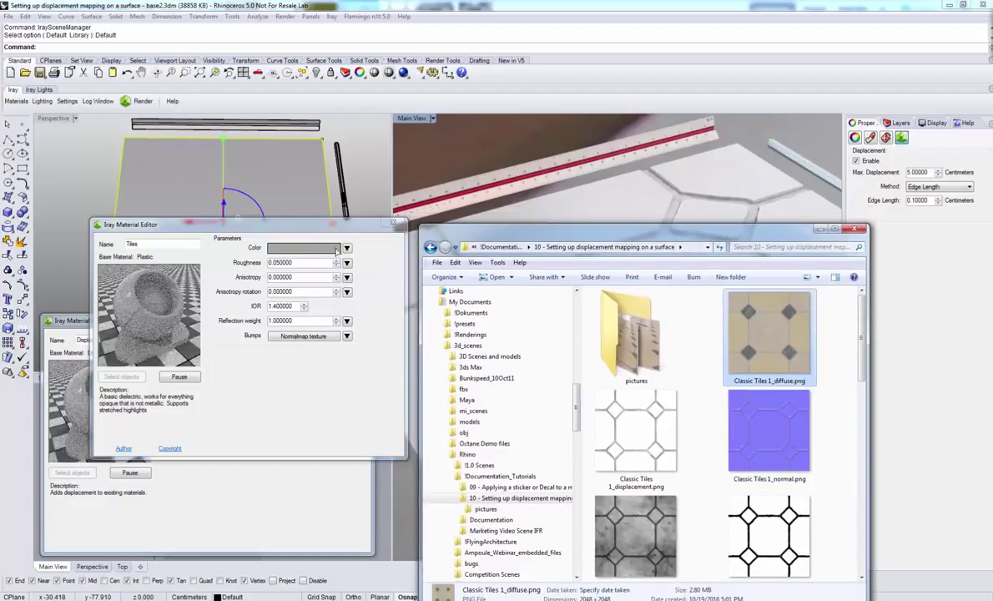
left_click(471, 6)
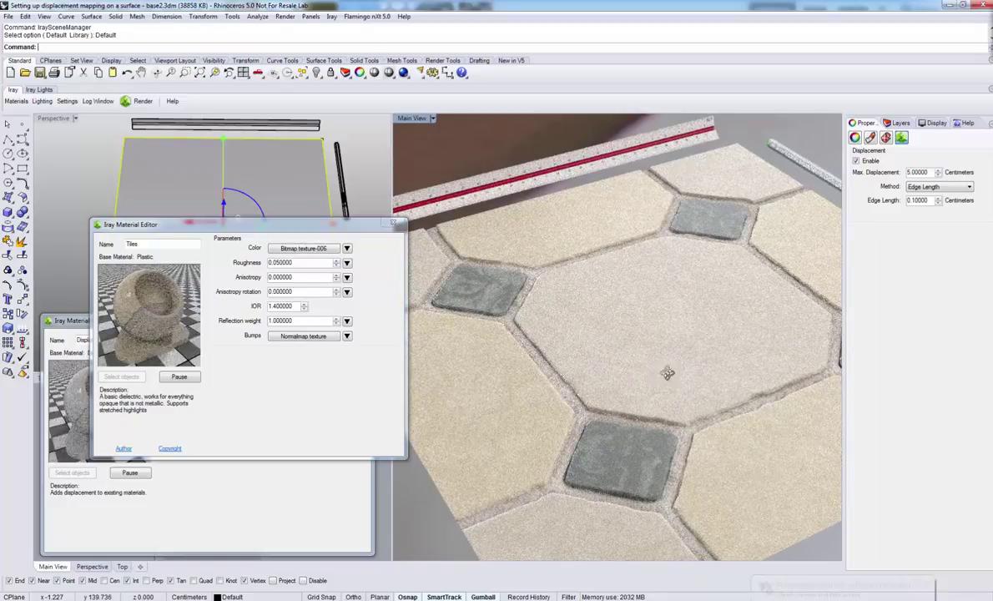
right_click_drag(658, 368, 706, 373)
right_click_drag(716, 447, 673, 423)
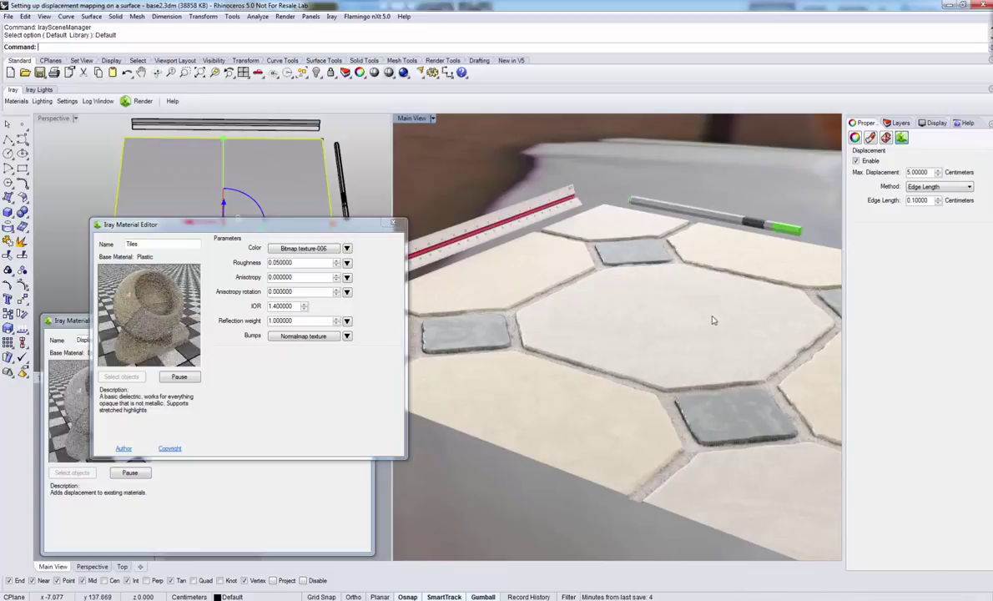
mouse_move(712, 320)
right_mouse_down()
mouse_move(673, 327)
mouse_move(703, 328)
right_mouse_up()
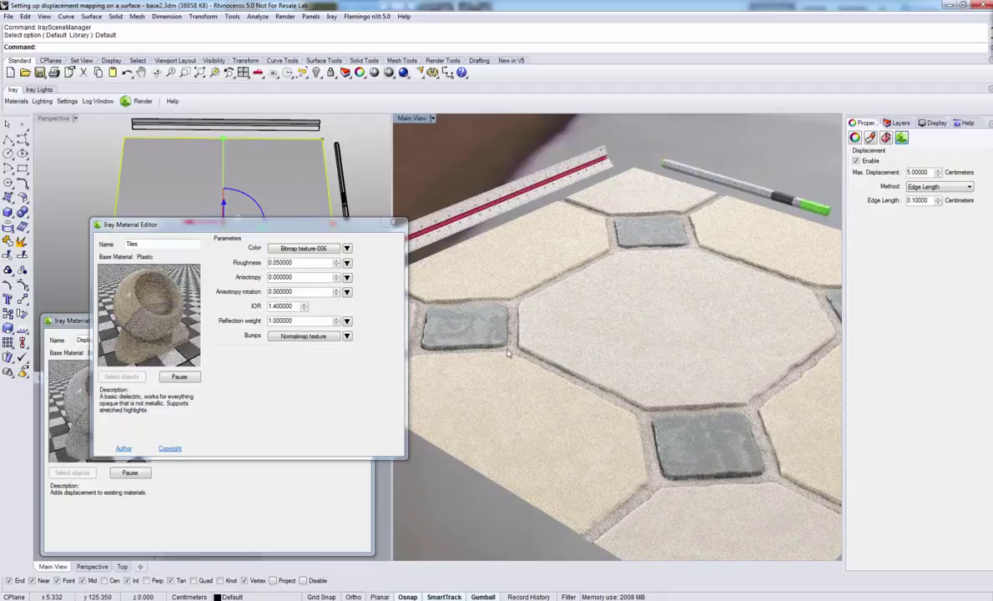
right_click_drag(655, 372, 557, 417)
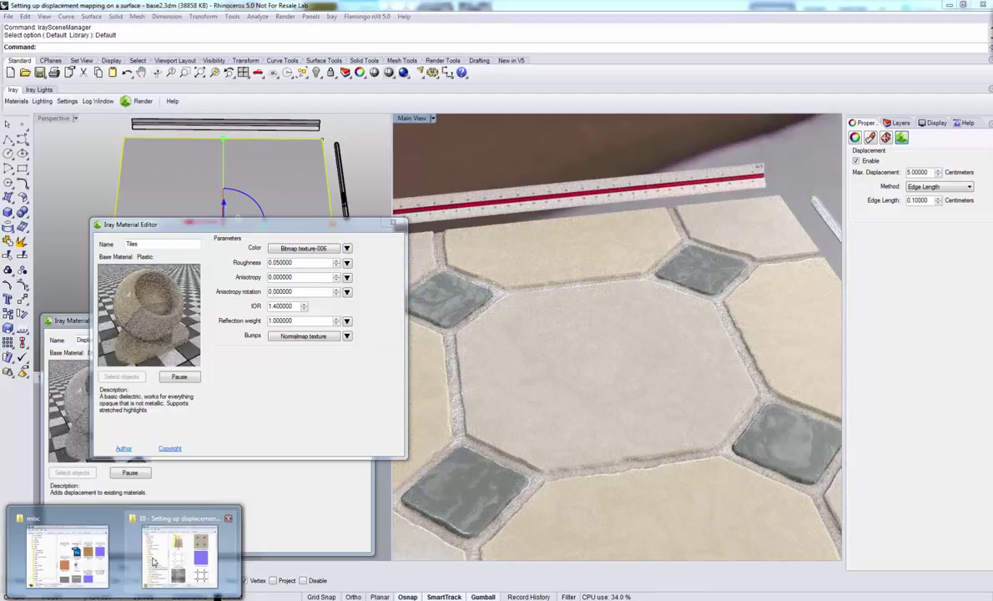
- Assign a bitmap texture from the displacement tutorial folder to the Tiles material's reflection weight
left_click(171, 513)
left_click_drag(634, 534, 302, 321)
left_click(414, 5)
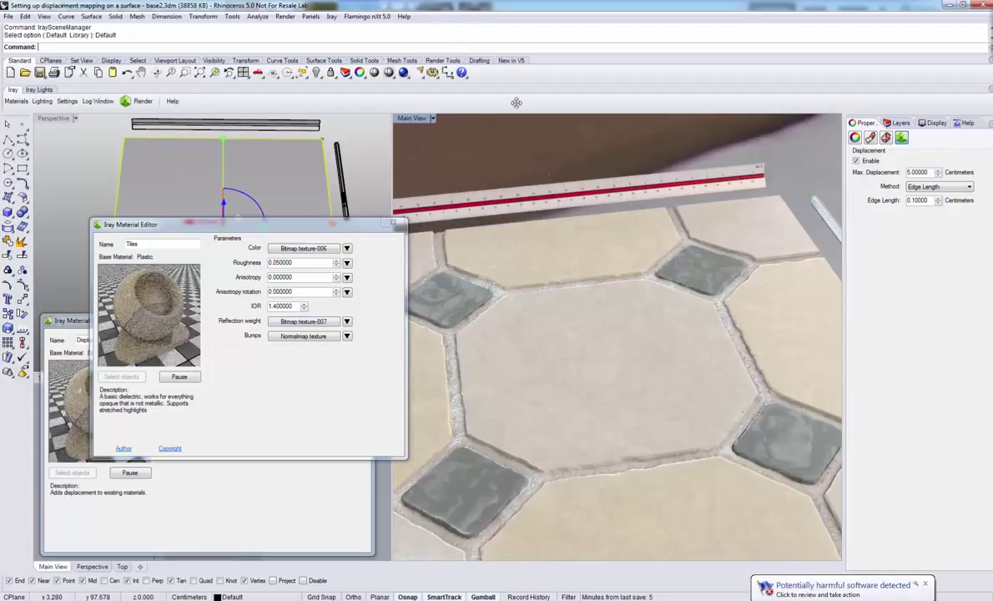
right_click_drag(594, 429, 601, 407)
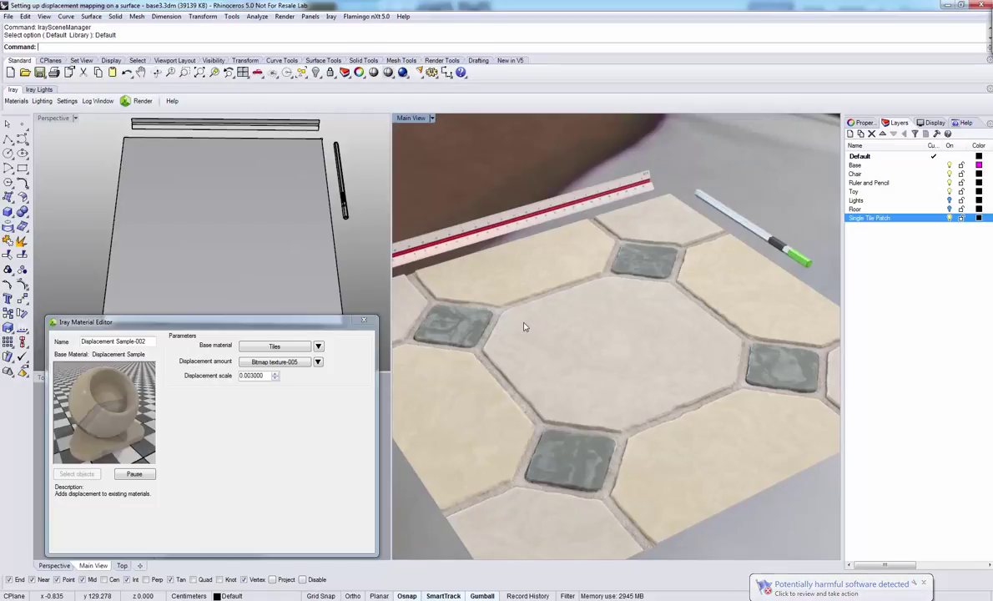
- Show the Floor layer in place of the Single Tile Patch layer and apply the Displacement Sample-002 material to the floor surface
left_click(949, 218)
left_click(949, 208)
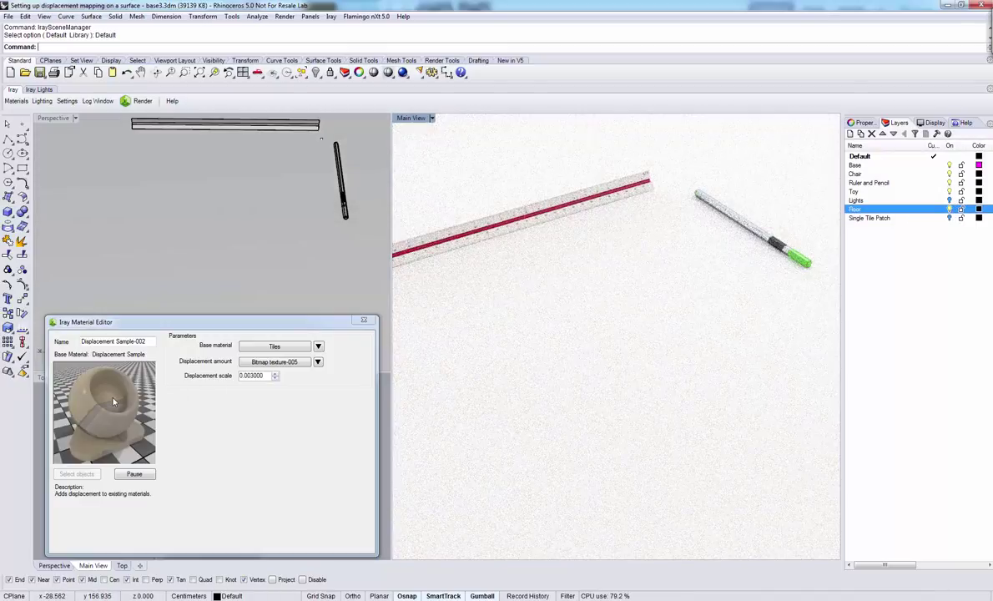
left_click(535, 359)
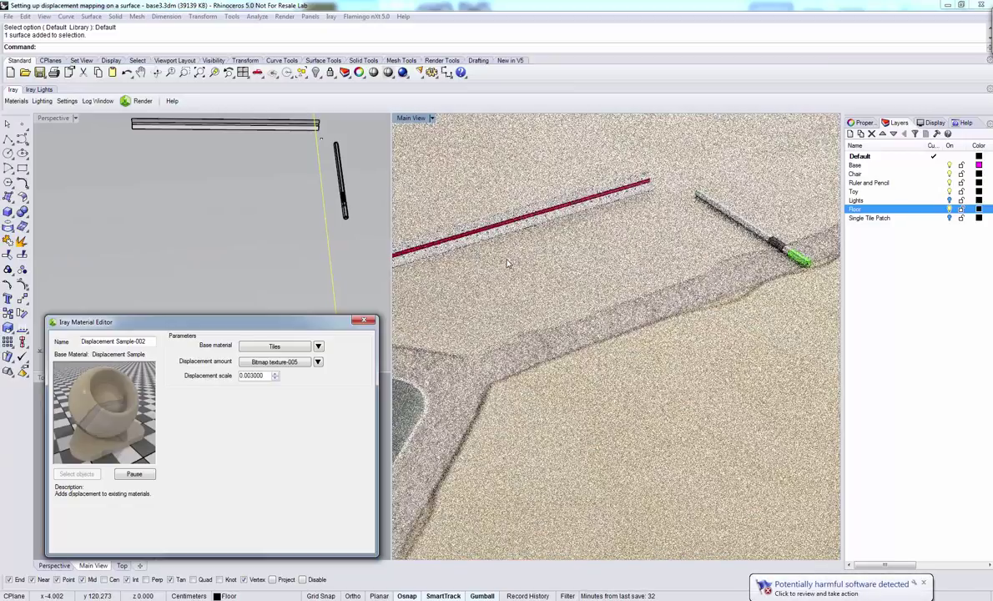
- Apply surface texture mapping to the floor and set its first two UVW repeat values to 6
right_click_drag(512, 285, 660, 436, "ctrl")
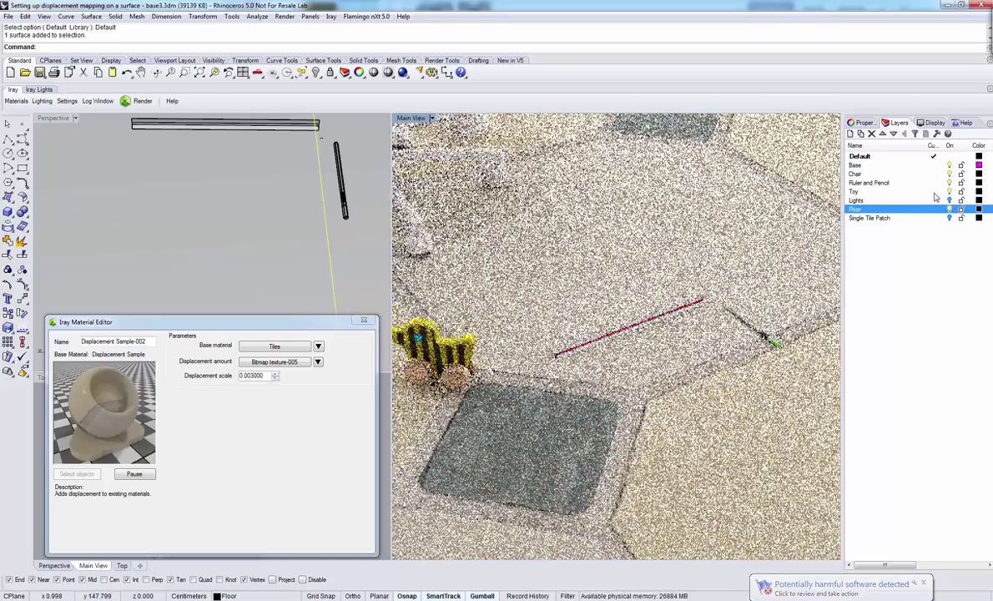
left_click(861, 123)
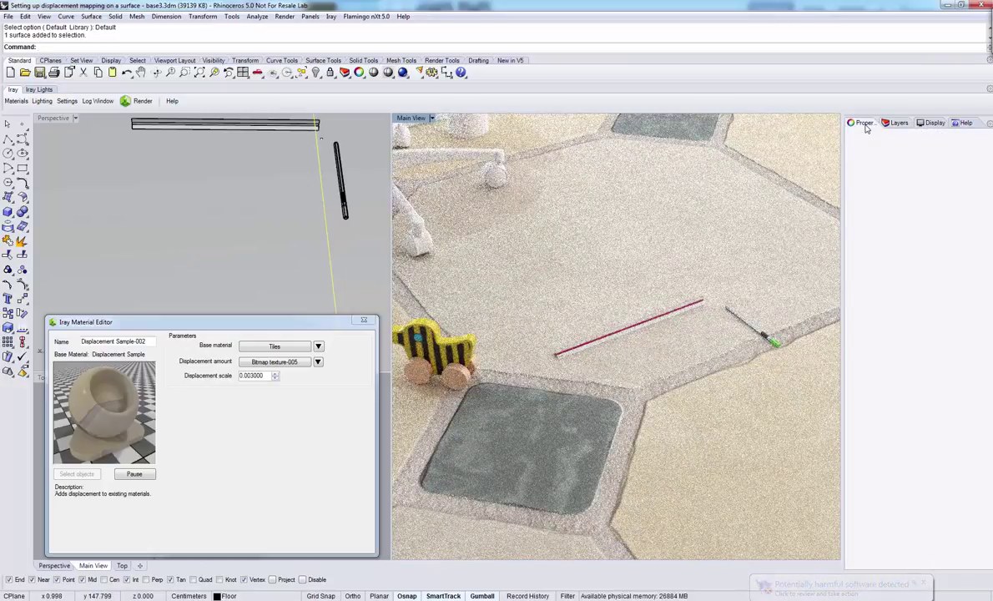
left_click(885, 137)
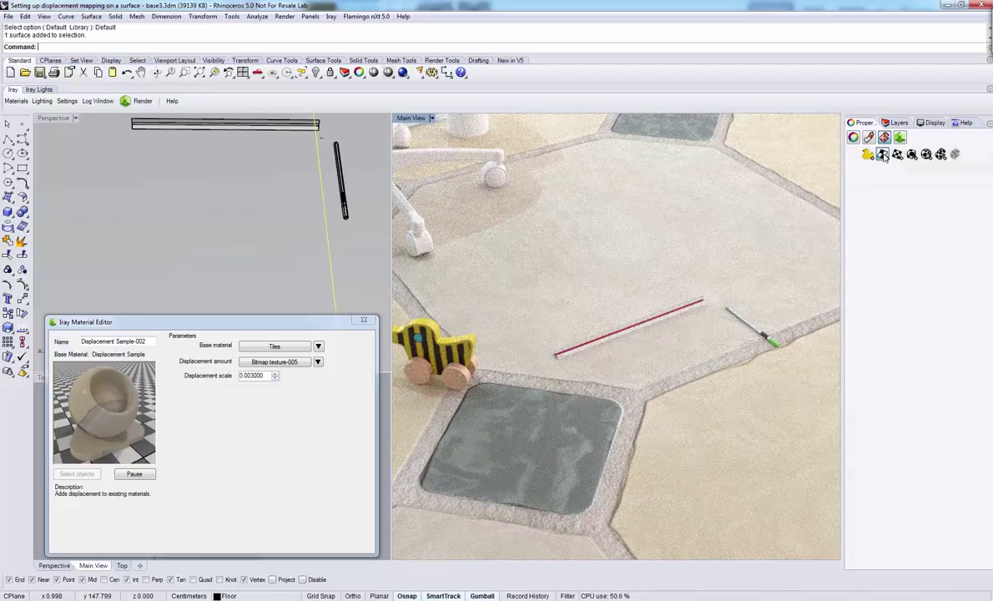
left_click(883, 155)
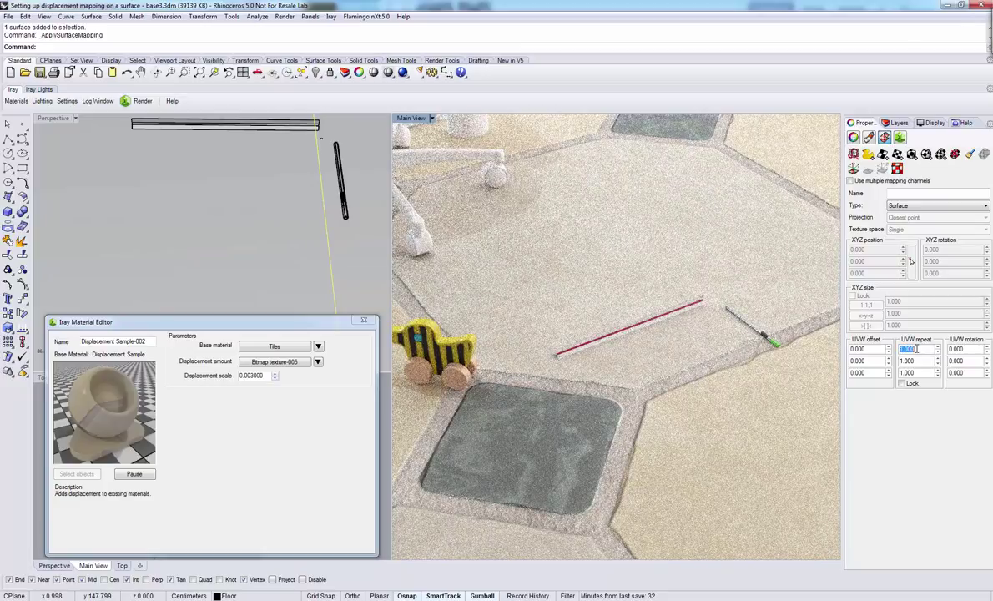
type("6")
key("Tab")
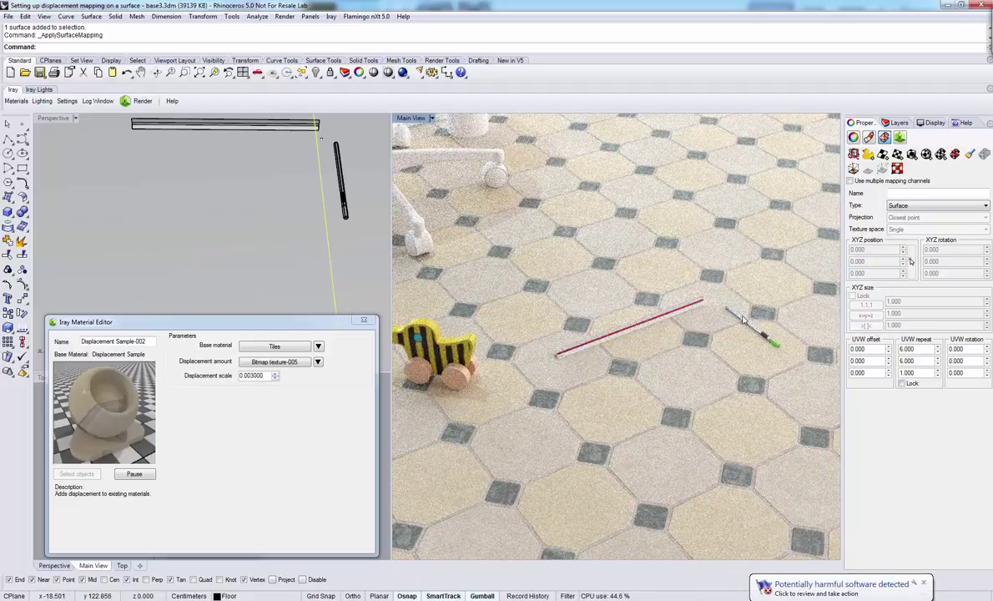
- Enable displacement on the floor with a maximum displacement of 5 cm and the Edge Length method at 0.1 cm
left_click(900, 139)
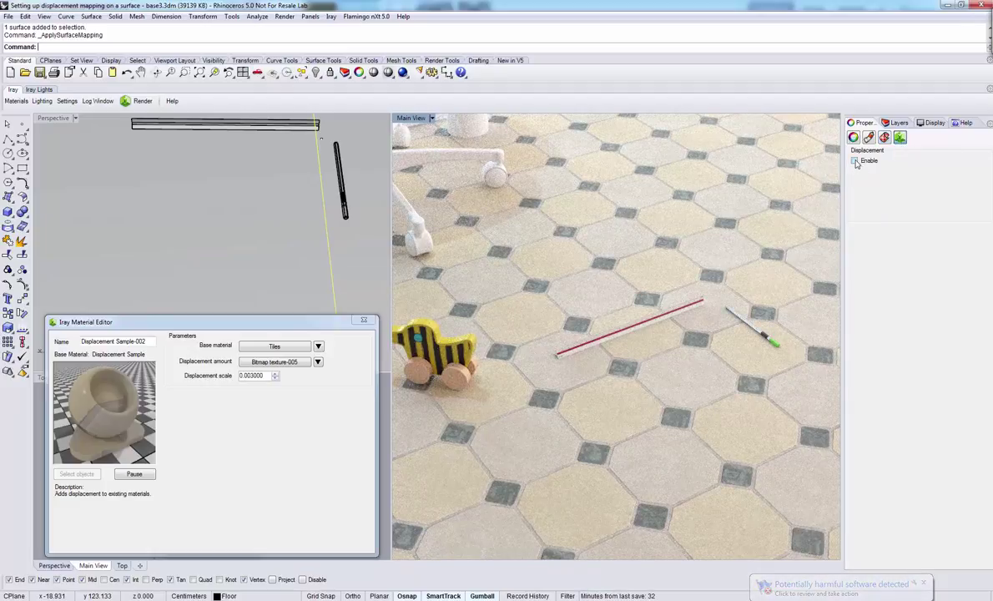
left_click(855, 161)
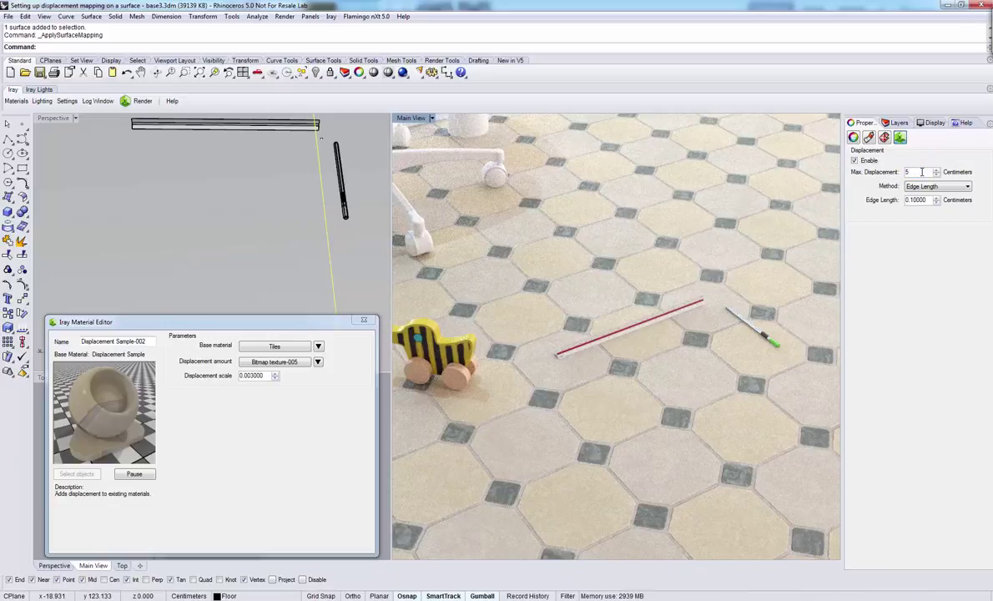
left_click(917, 201)
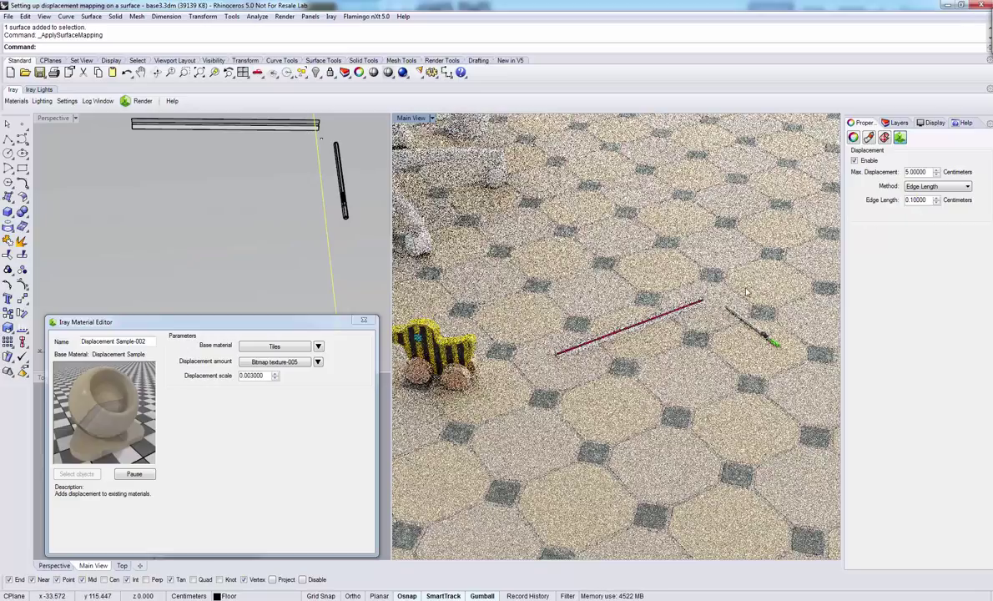
left_click(917, 199)
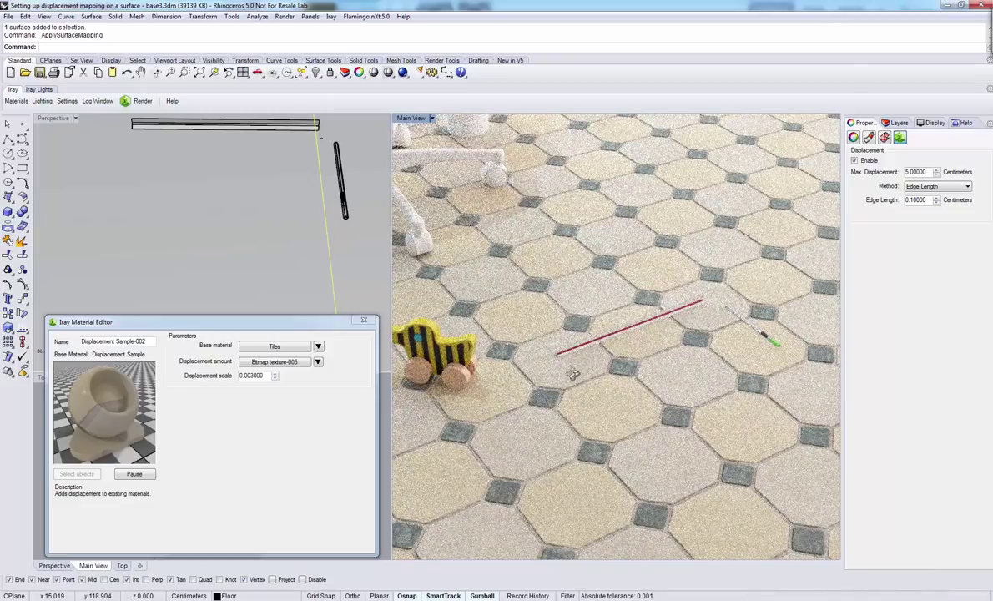
- Examine the displaced floor tiles up close around the striped toy from a low viewpoint
right_click_drag(574, 374, 610, 372)
left_click(497, 358)
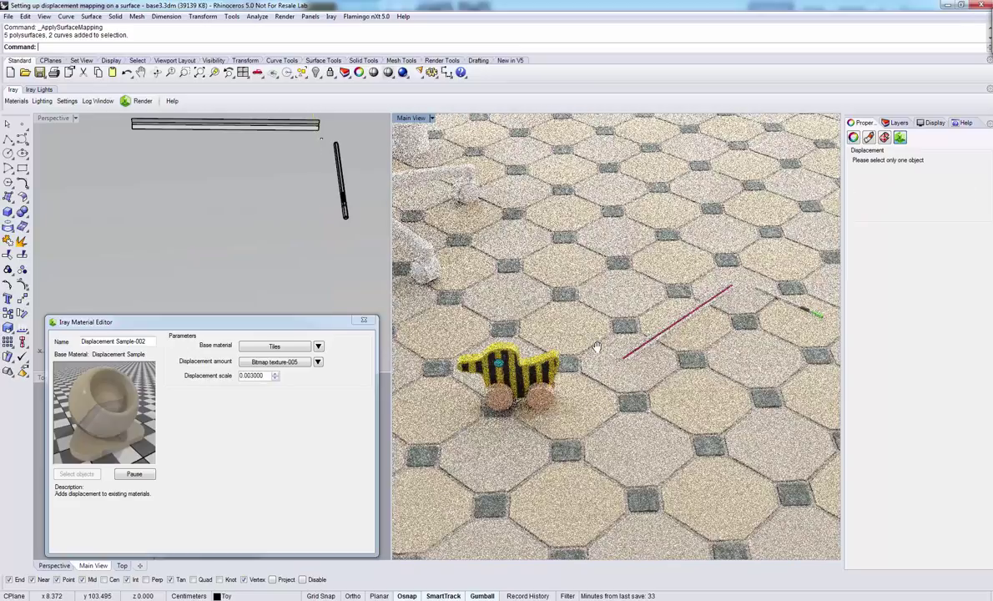
scroll(597, 346, "up", 5)
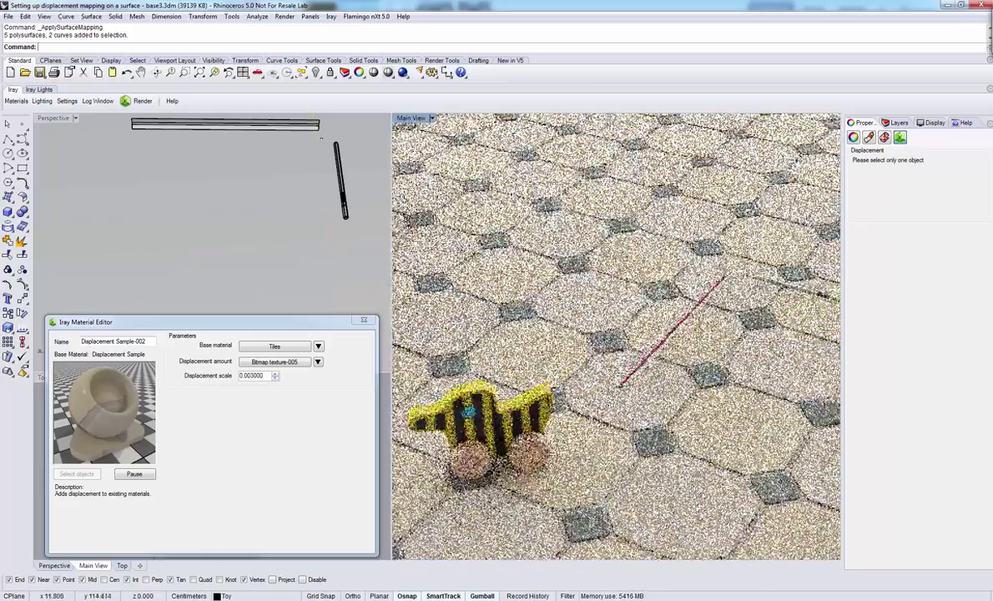
right_click_drag(597, 346, 634, 292)
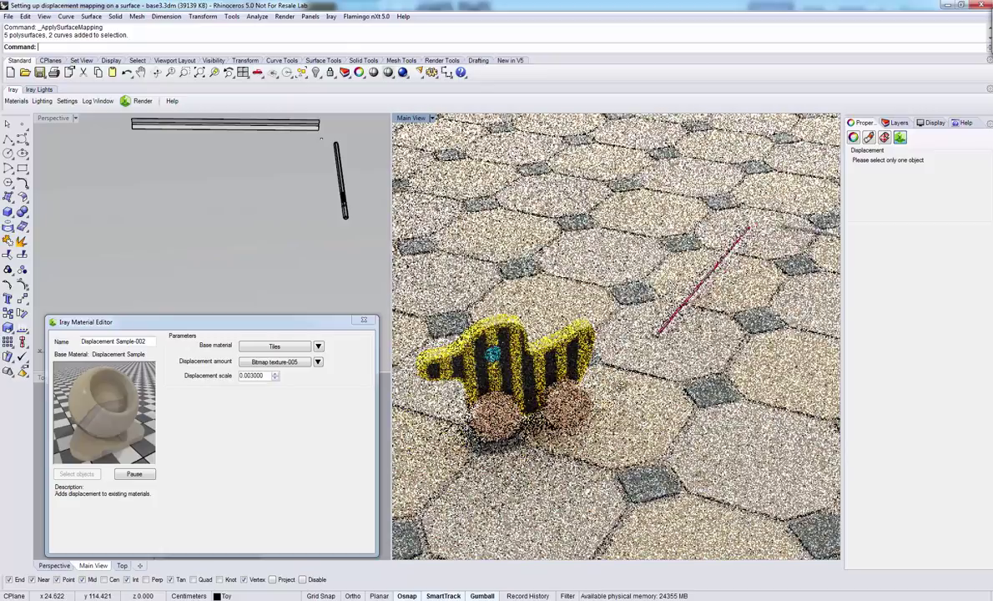
right_click_drag(542, 459, 542, 350, "shift")
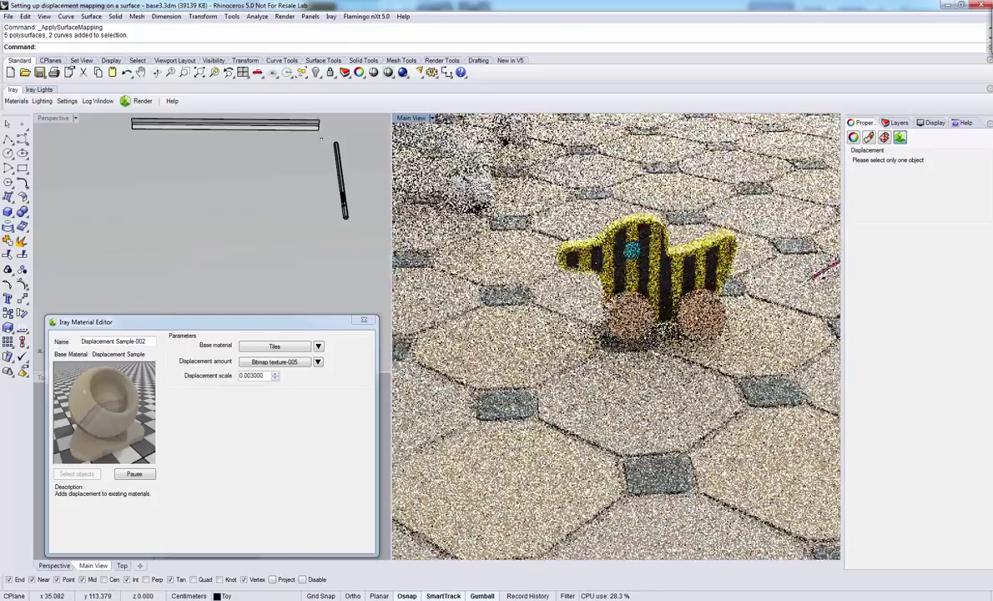
right_click_drag(668, 367, 636, 325)
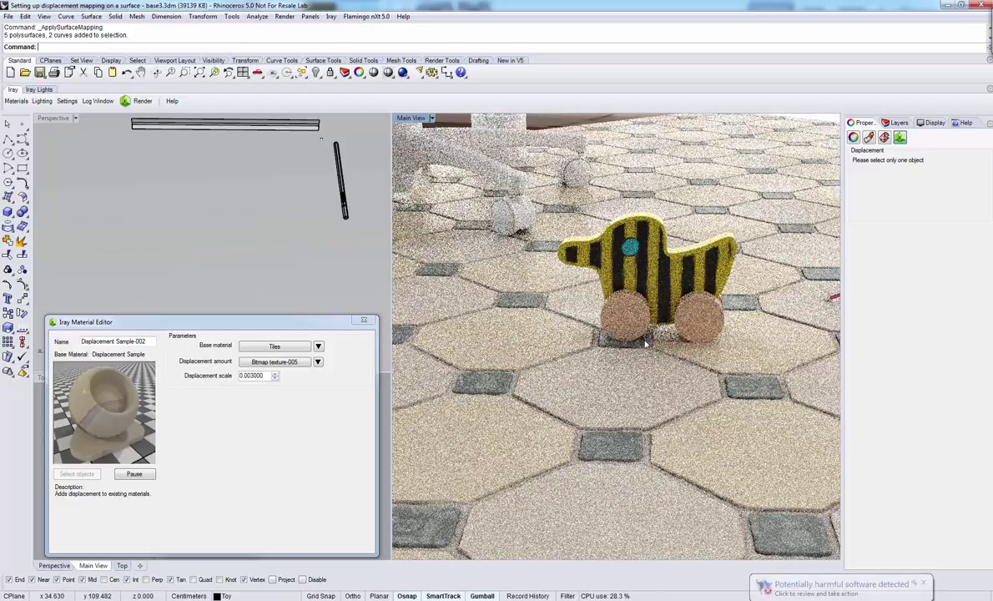